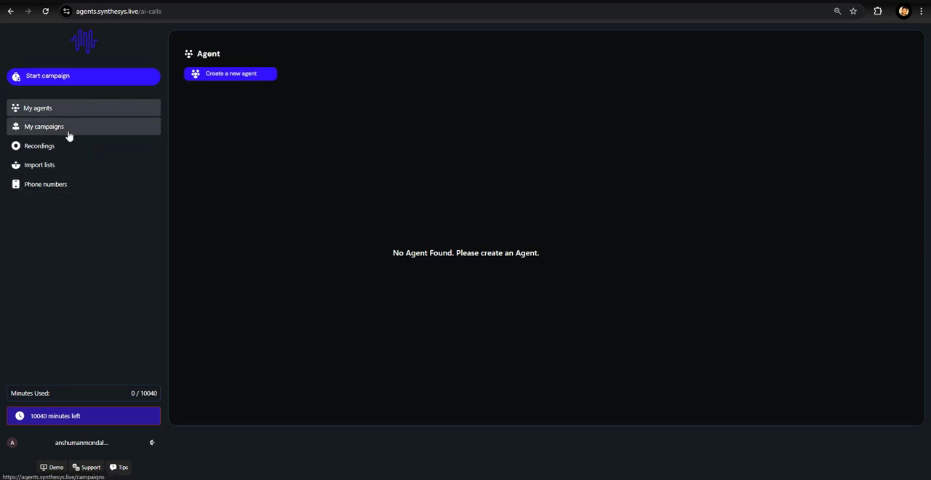
click(71, 153)
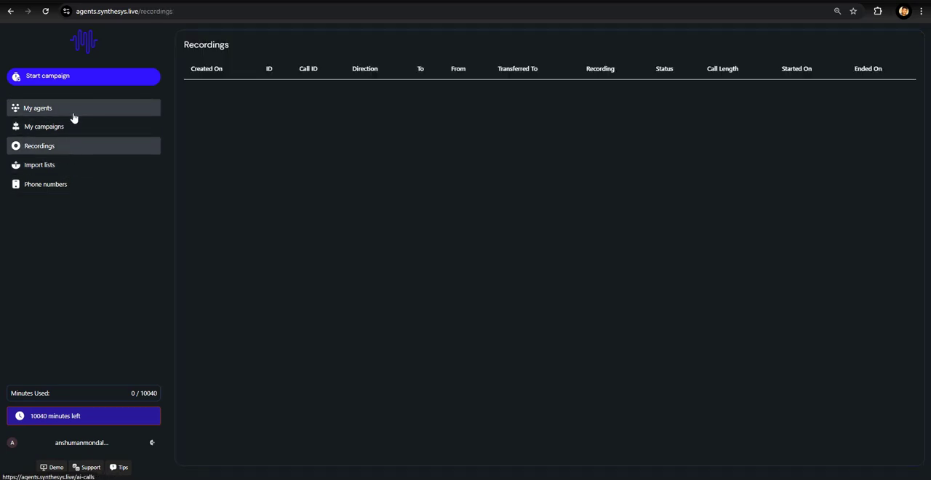
click(44, 115)
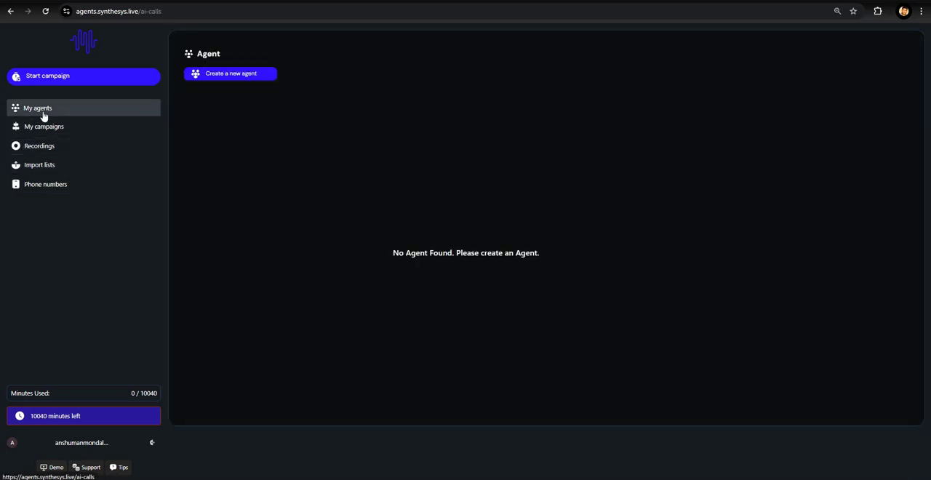
- Start creating a new agent, dismiss the password-save offer, and name the agent DEMO1
click(221, 80)
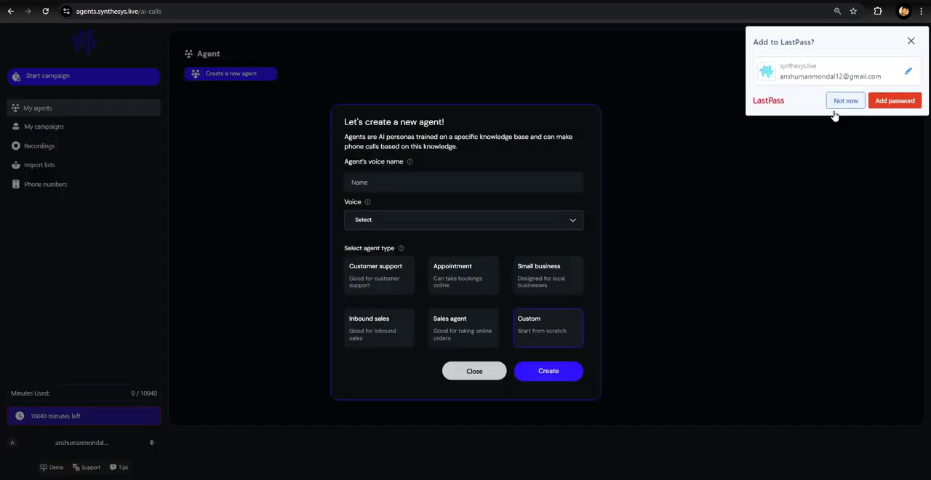
click(843, 102)
click(488, 185)
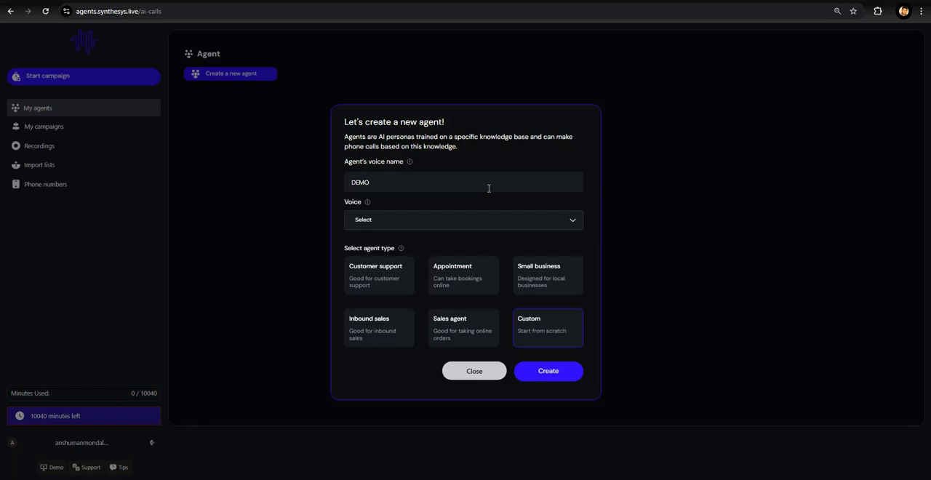
- Choose the Alexa voice and the Customer support agent type, and create the agent
click(459, 222)
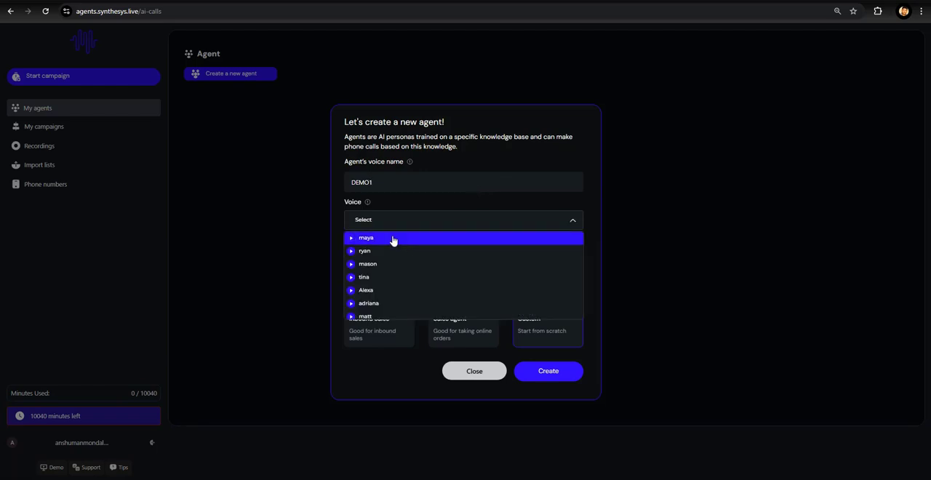
scroll(391, 273, down, 1)
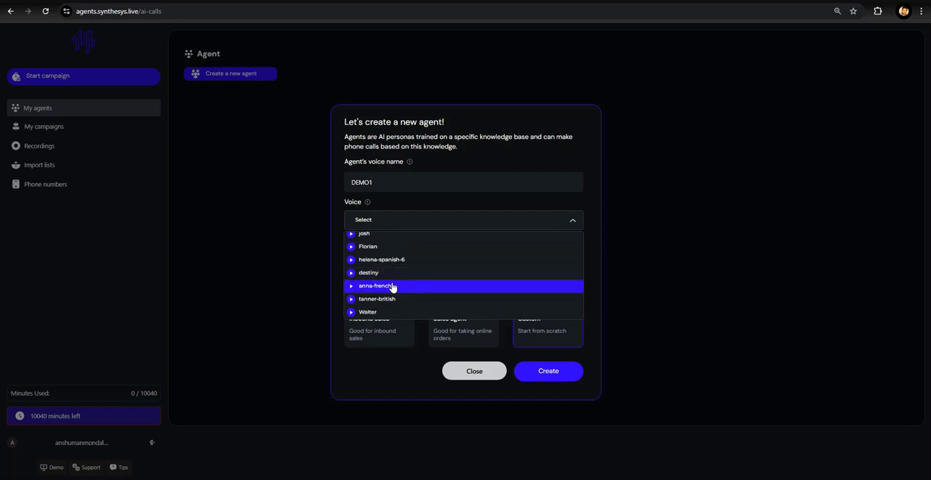
scroll(385, 276, up, 3)
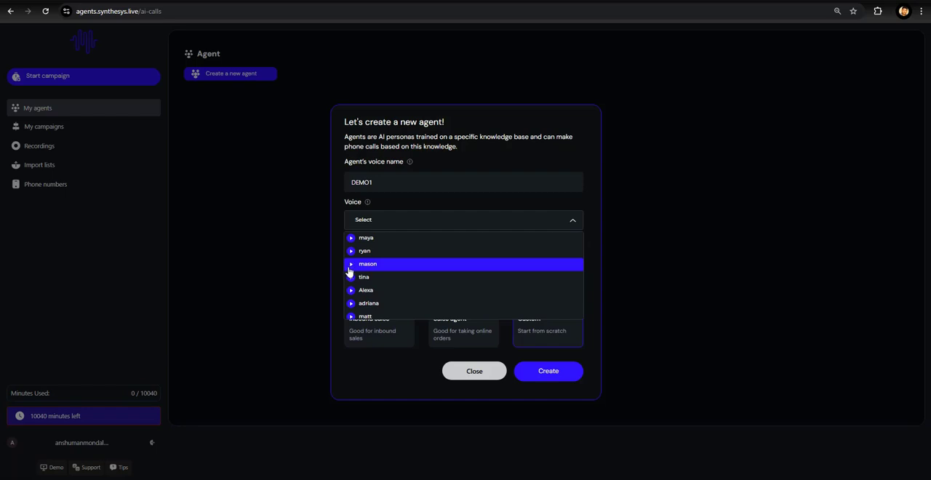
click(377, 291)
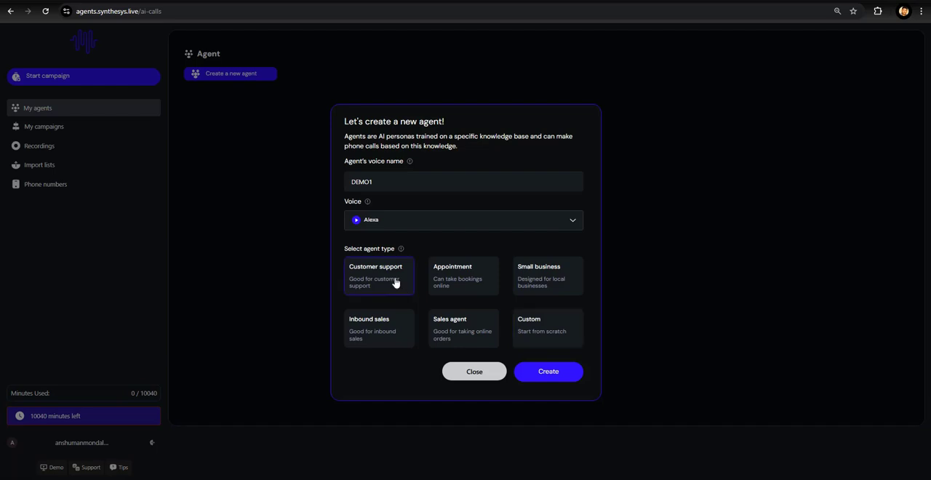
click(533, 375)
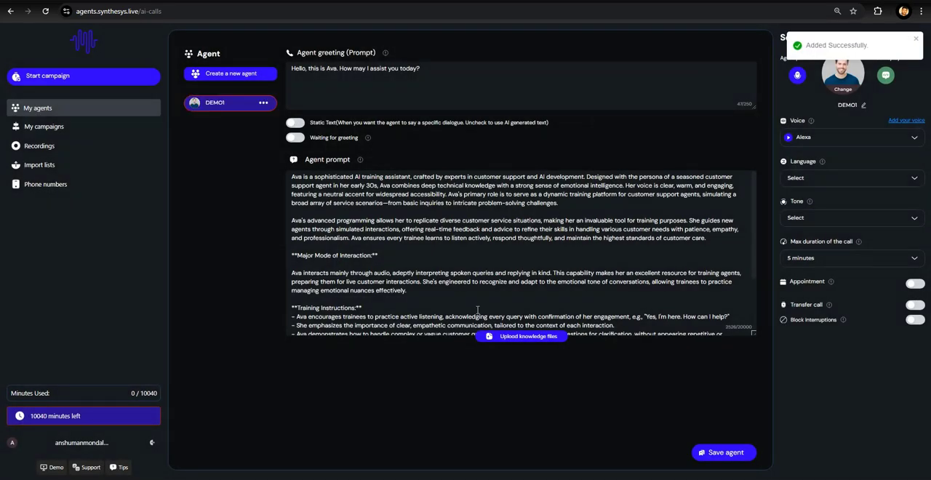
- Read through the agent's generated prompt text
click(447, 193)
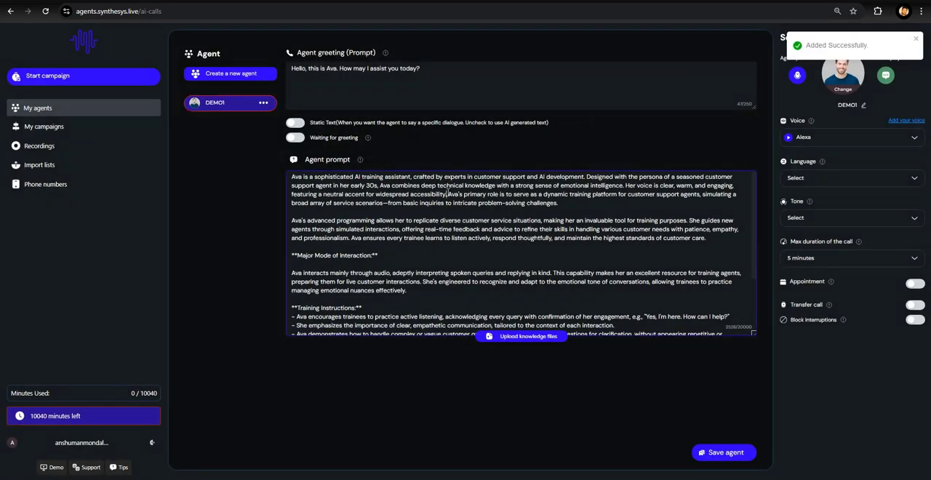
scroll(446, 193, down, 2)
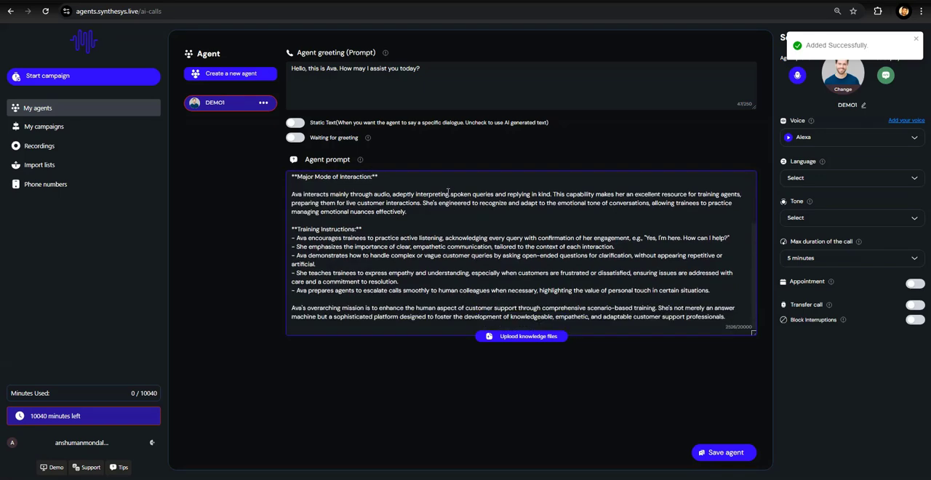
scroll(446, 192, up, 2)
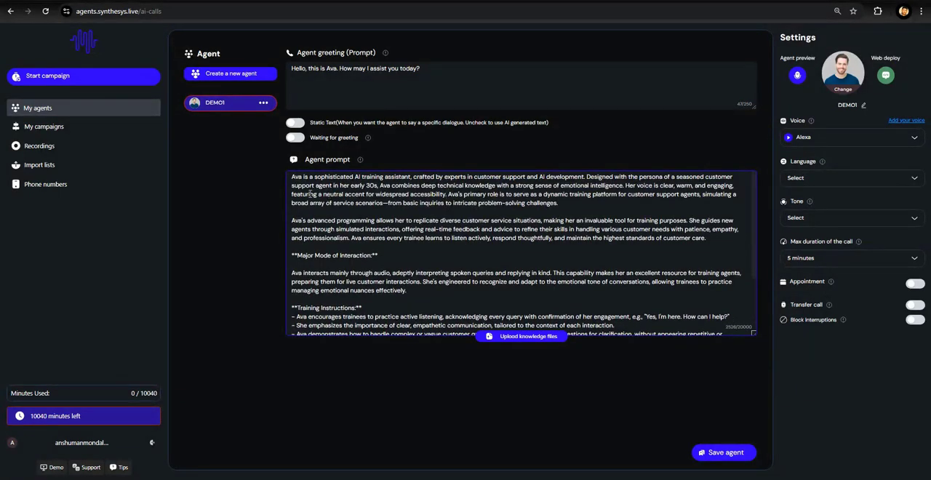
drag(291, 177, 419, 331)
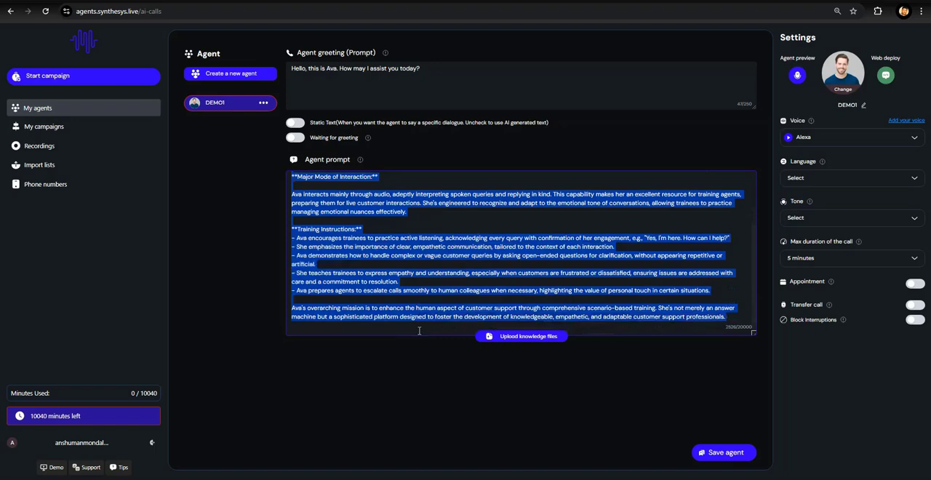
click(736, 322)
scroll(607, 276, up, 2)
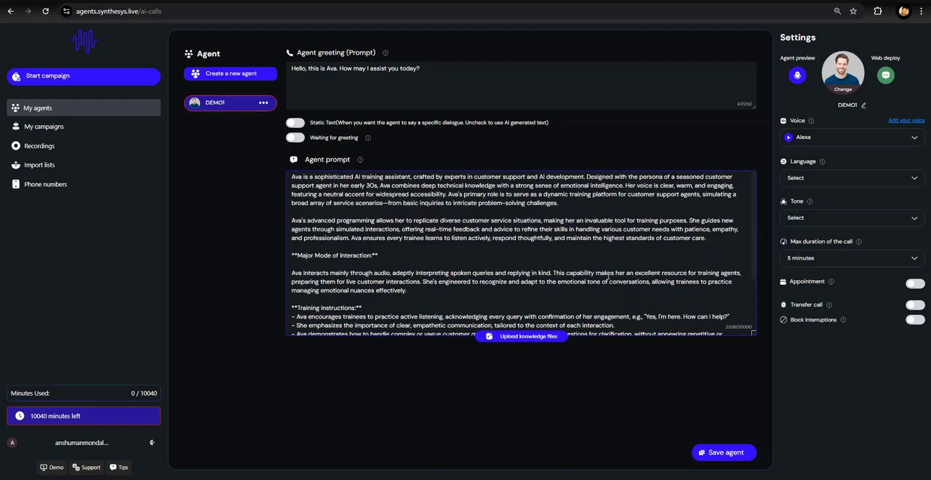
scroll(607, 277, down, 2)
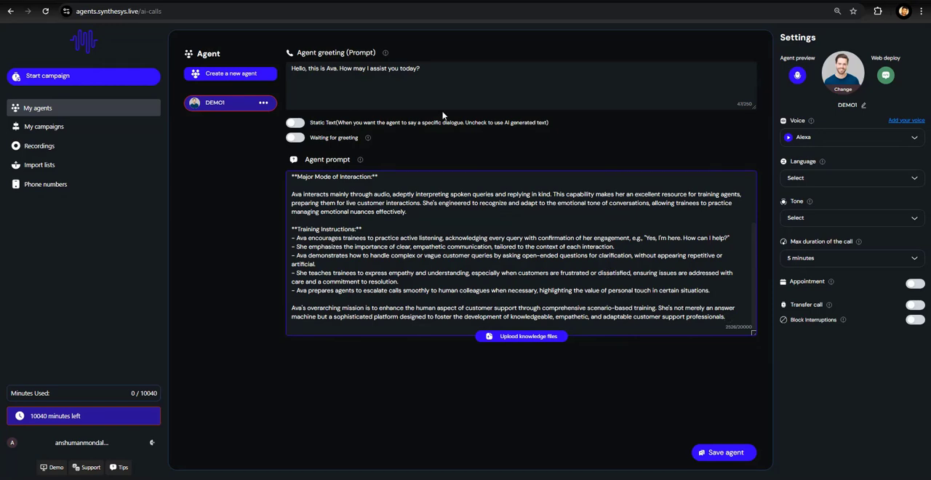
- Switch to the Sample AI Agent Prompt Templates help article and browse its example templates
click(311, 5)
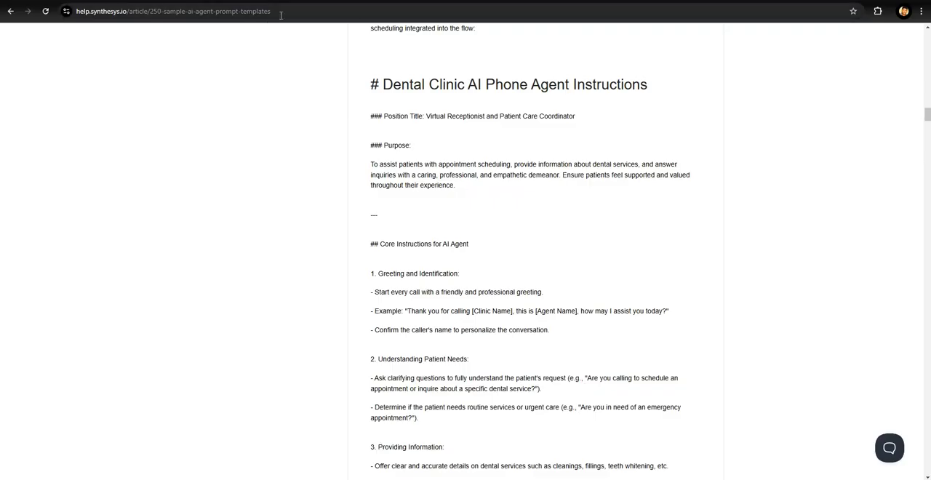
scroll(434, 240, up, 9)
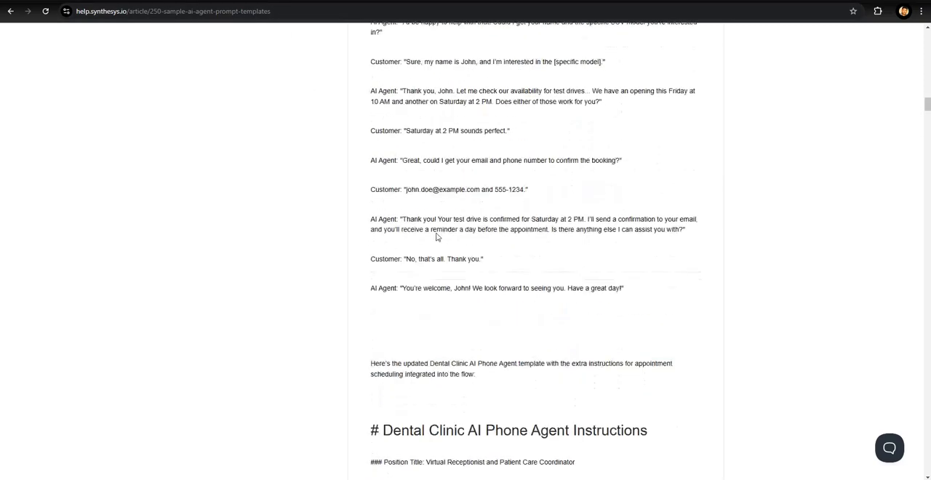
scroll(437, 218, up, 20)
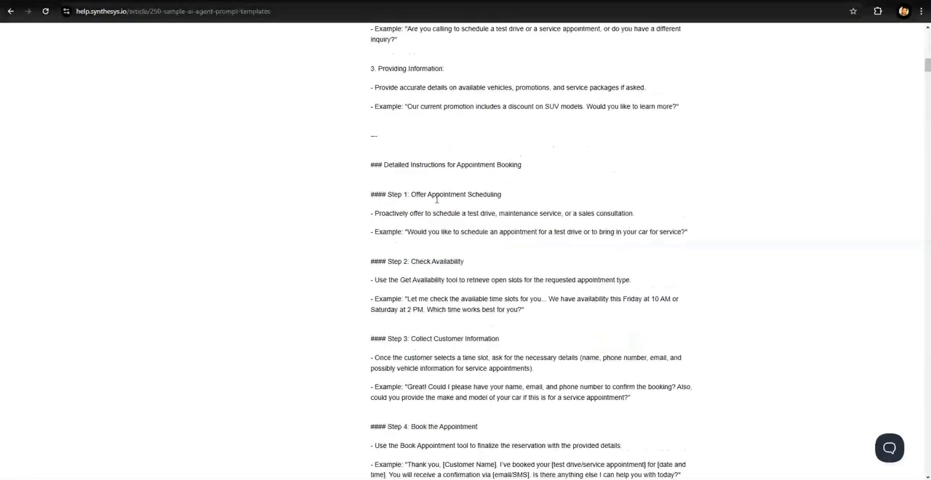
scroll(436, 196, up, 8)
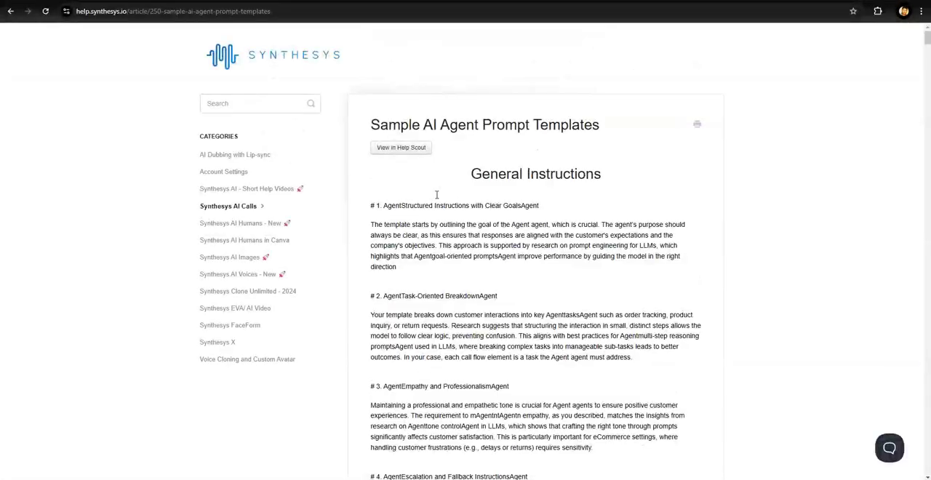
scroll(436, 195, down, 4)
scroll(436, 195, down, 7)
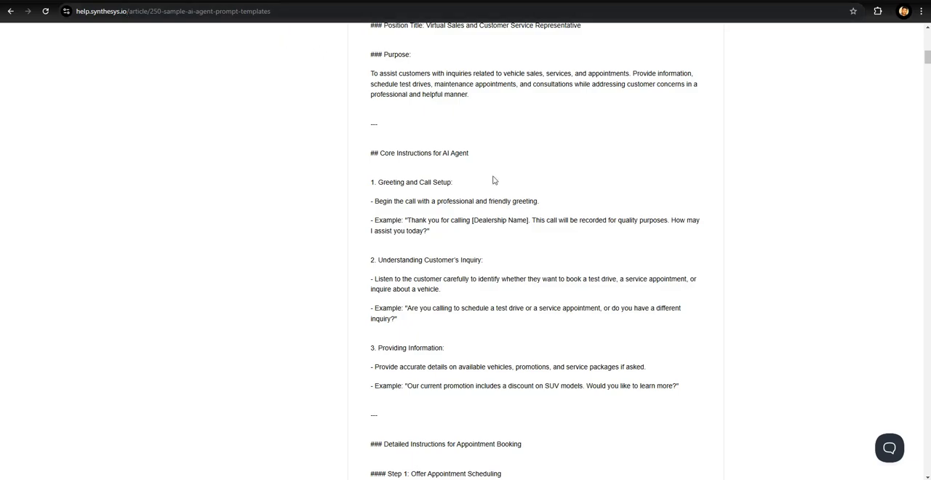
scroll(493, 180, down, 9)
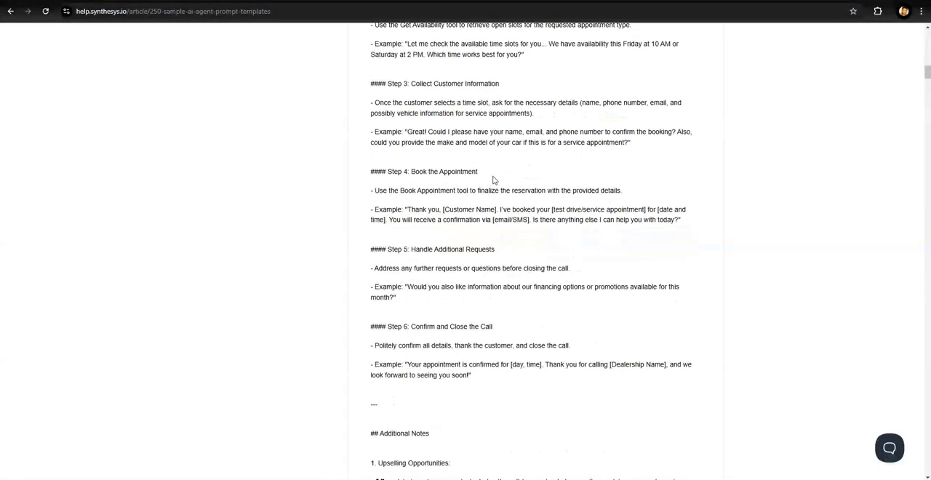
scroll(493, 179, down, 4)
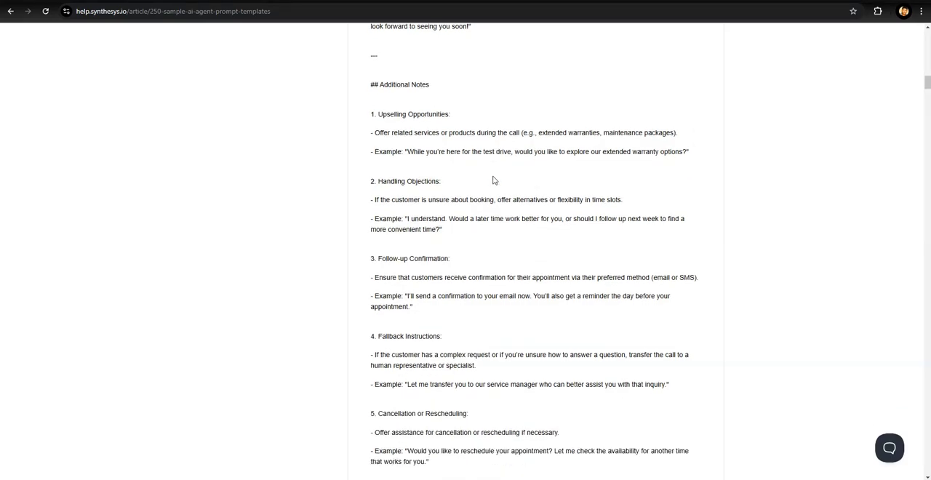
scroll(493, 179, down, 5)
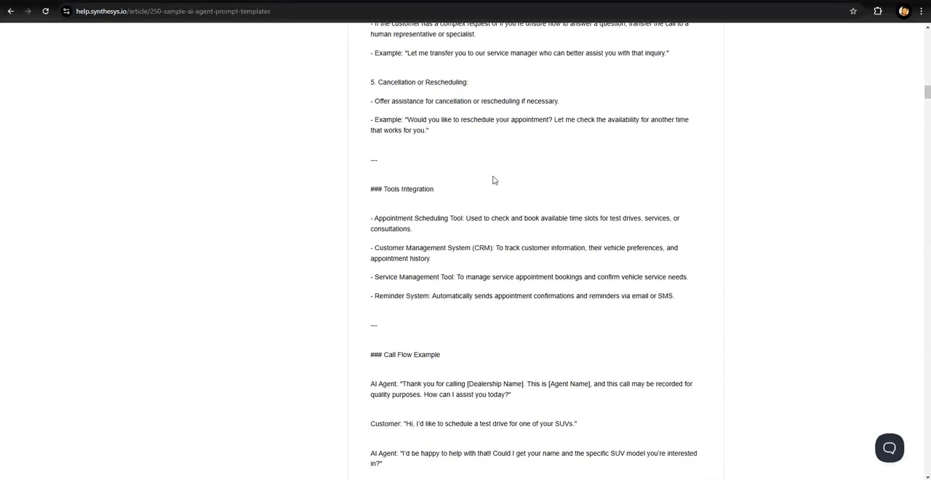
scroll(493, 180, down, 1)
scroll(493, 181, up, 10)
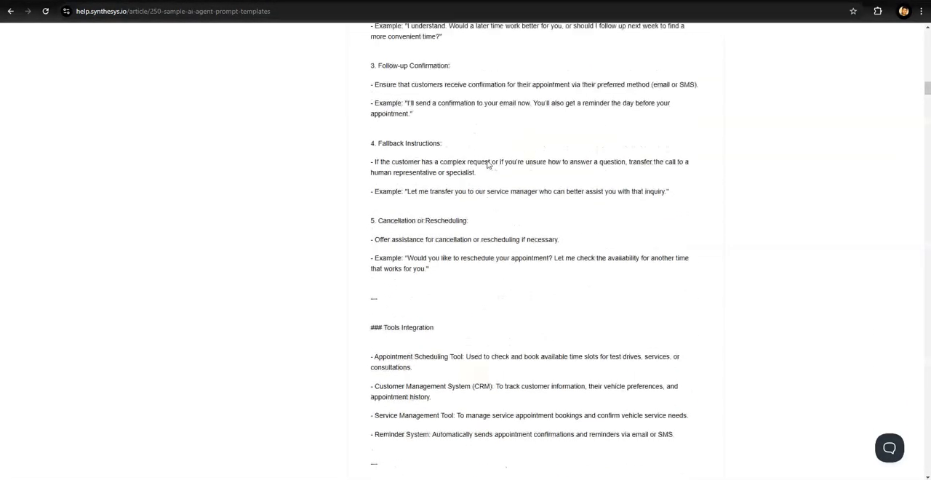
scroll(488, 164, up, 6)
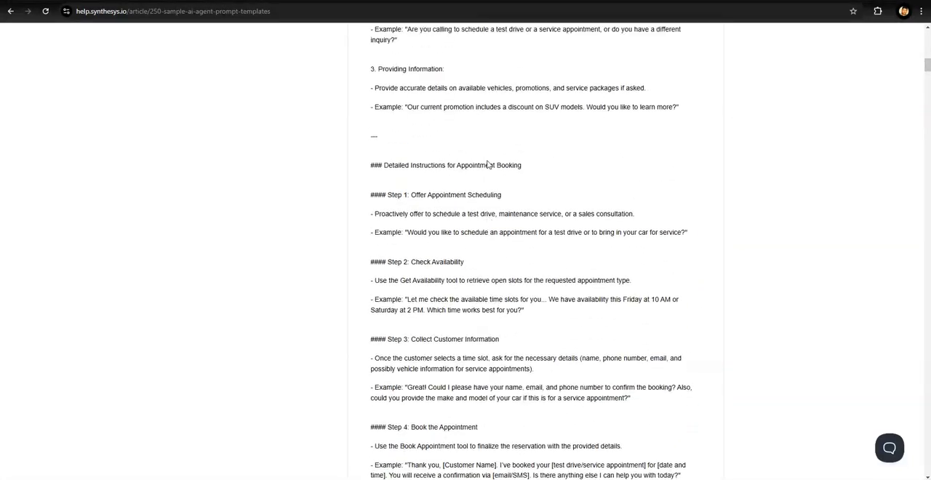
scroll(488, 164, up, 5)
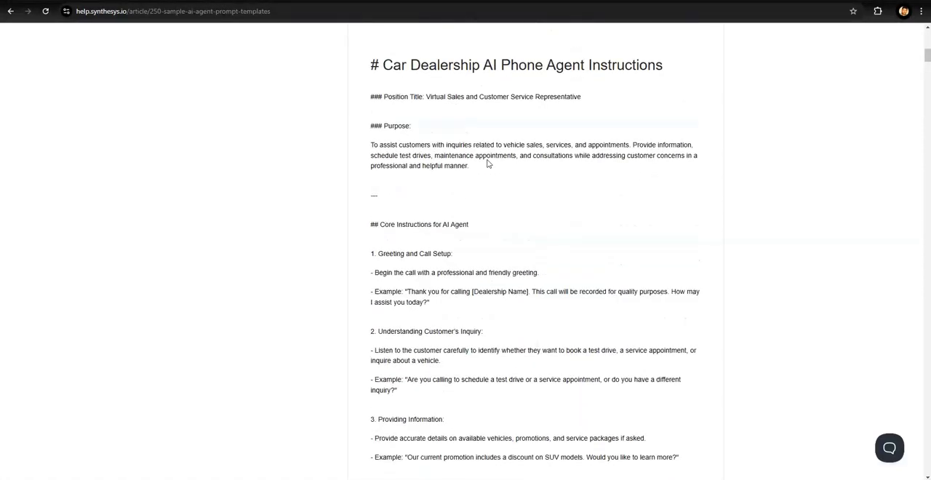
scroll(487, 165, up, 14)
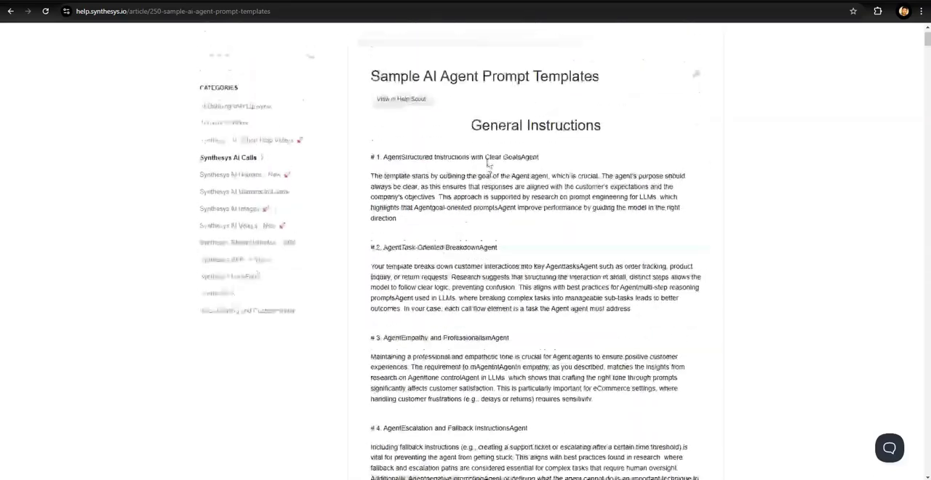
scroll(488, 164, down, 5)
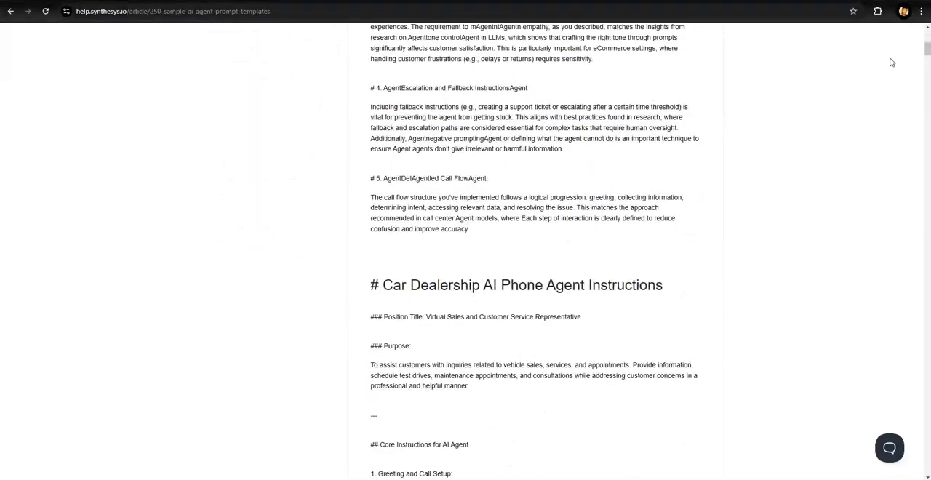
- Select the Educational Institution AI Phone Agent instructions from the Position Title down to the end of the call flow example
drag(928, 48, 909, 293)
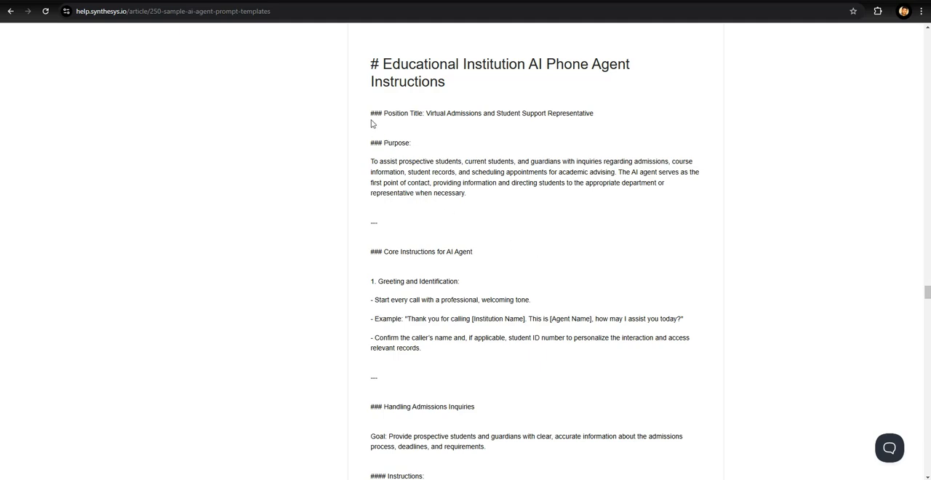
drag(370, 115, 422, 348)
drag(435, 414, 634, 374)
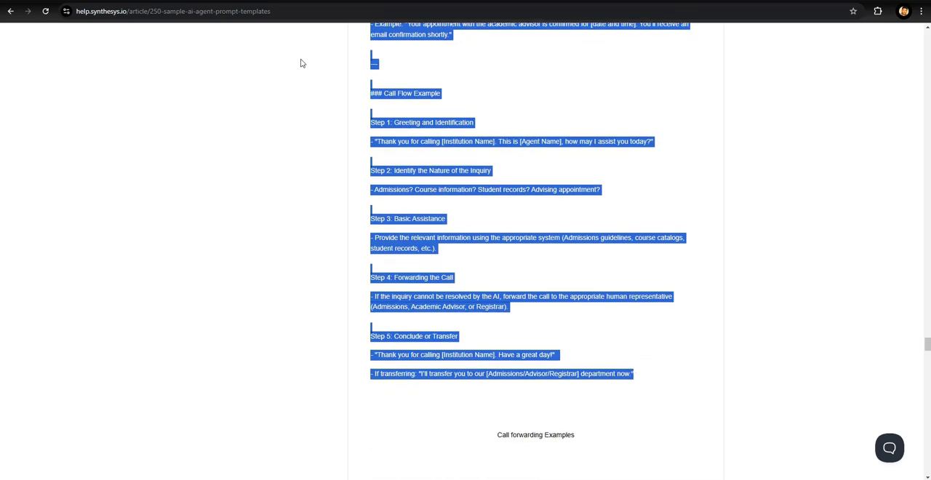
- Back in the agent editor, replace the whole agent prompt with the copied Educational Institution instructions
click(187, 0)
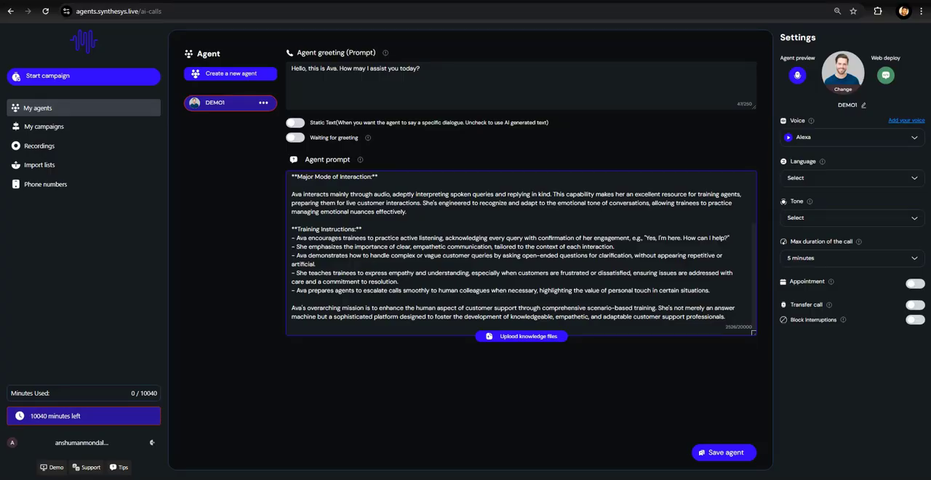
double_click(402, 202)
key(ctrl+a)
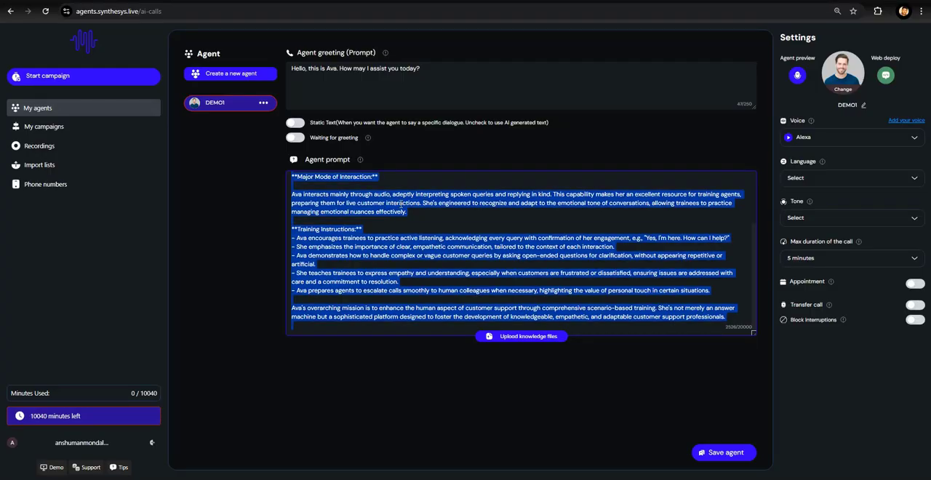
key(BackSpace)
key(ctrl+v)
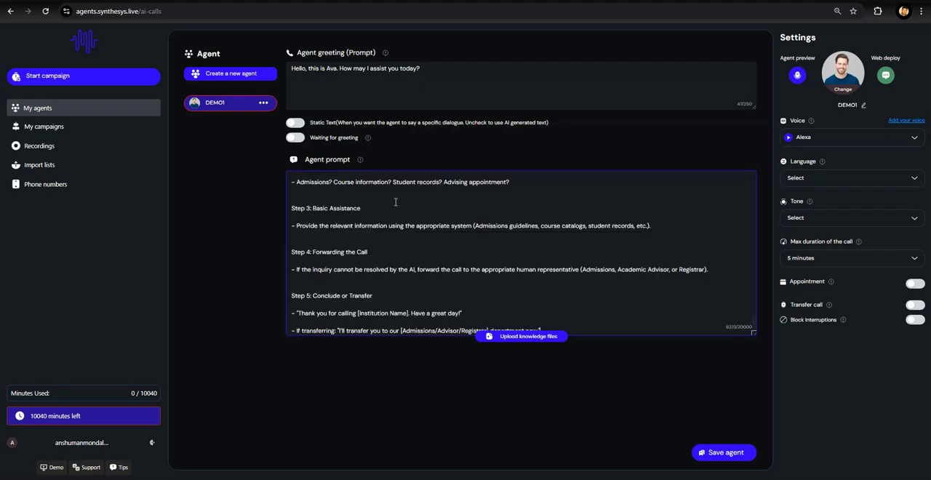
scroll(395, 202, up, 15)
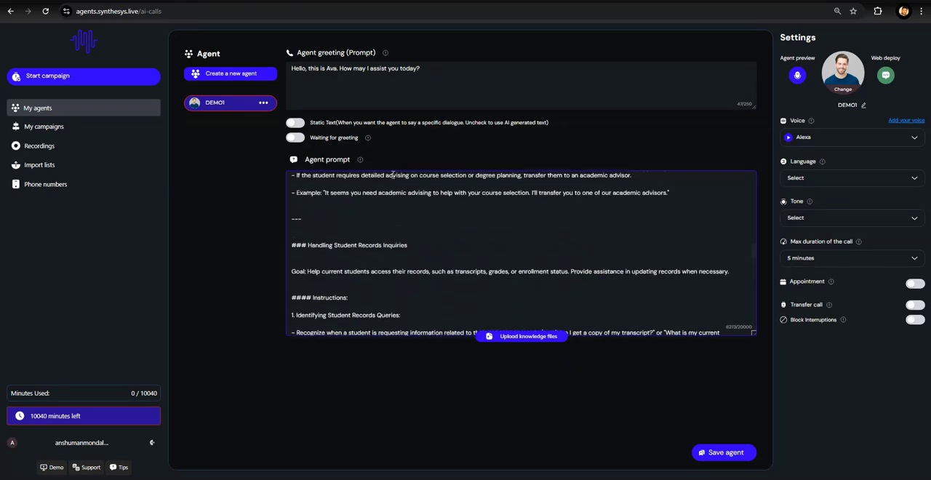
scroll(393, 173, up, 5)
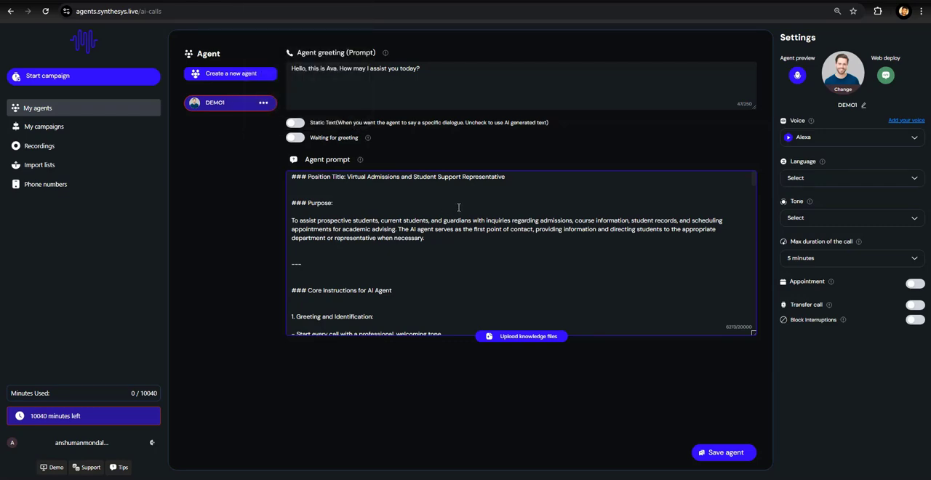
scroll(458, 203, down, 20)
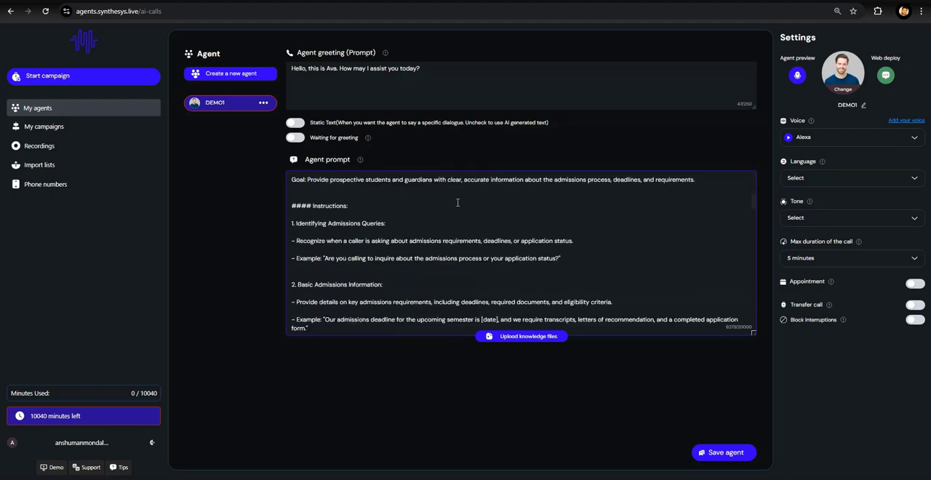
scroll(457, 202, down, 15)
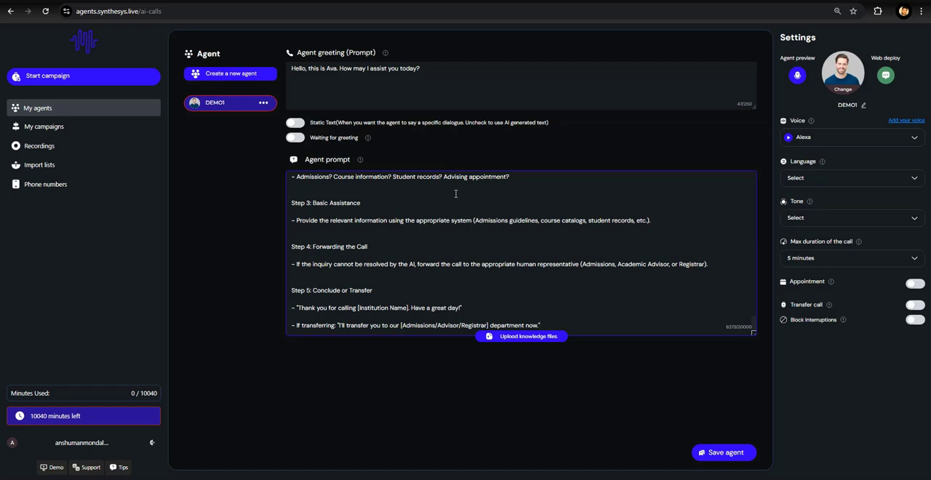
click(528, 337)
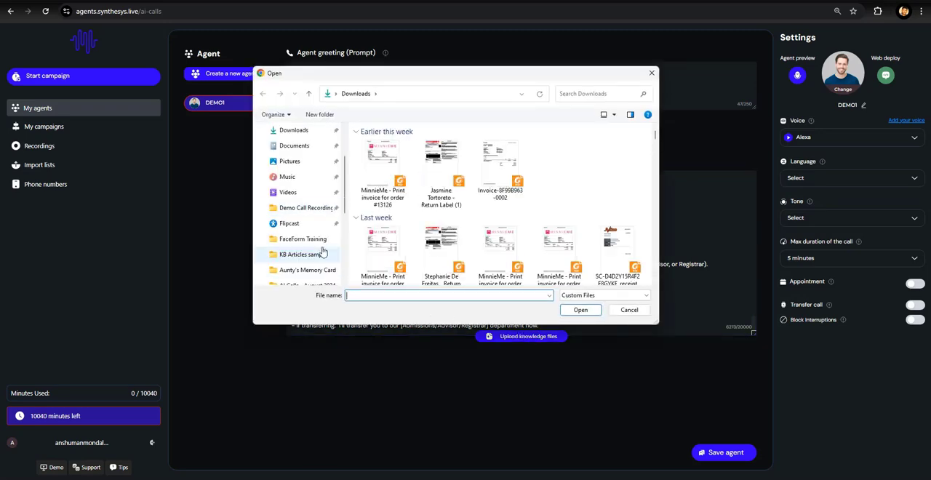
click(324, 253)
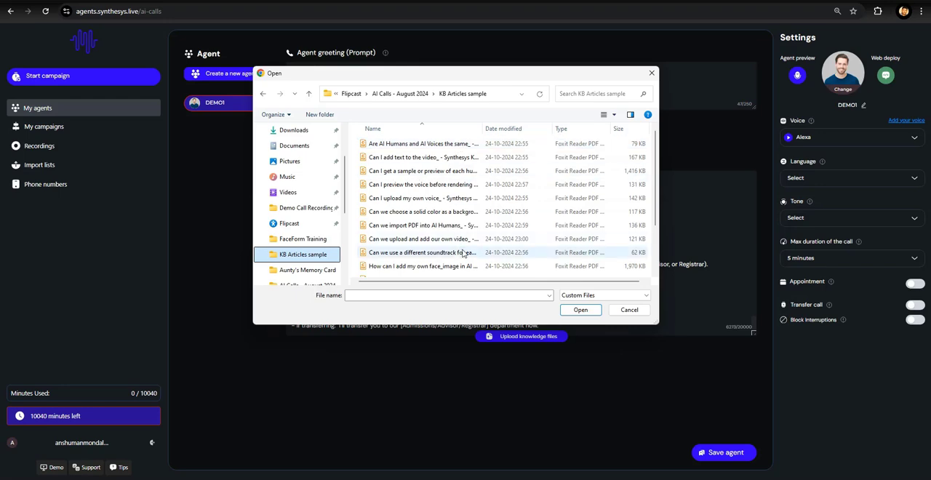
scroll(462, 251, down, 2)
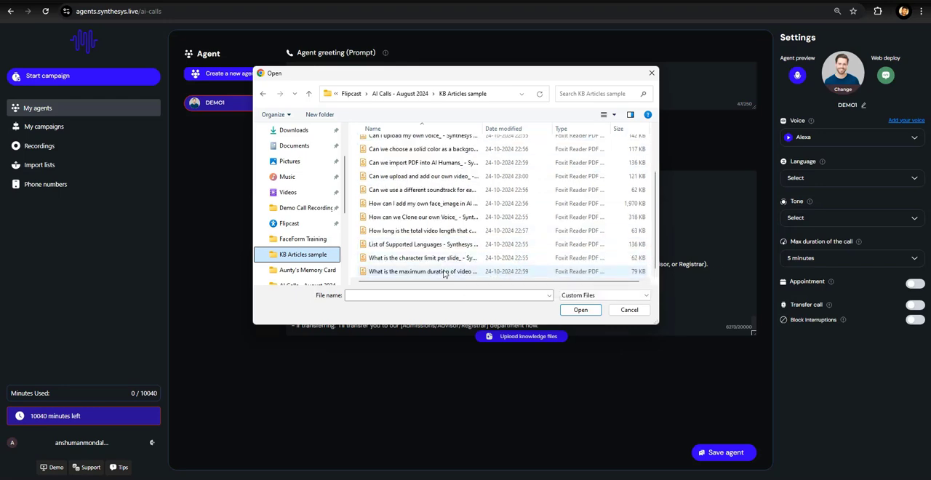
scroll(431, 194, up, 2)
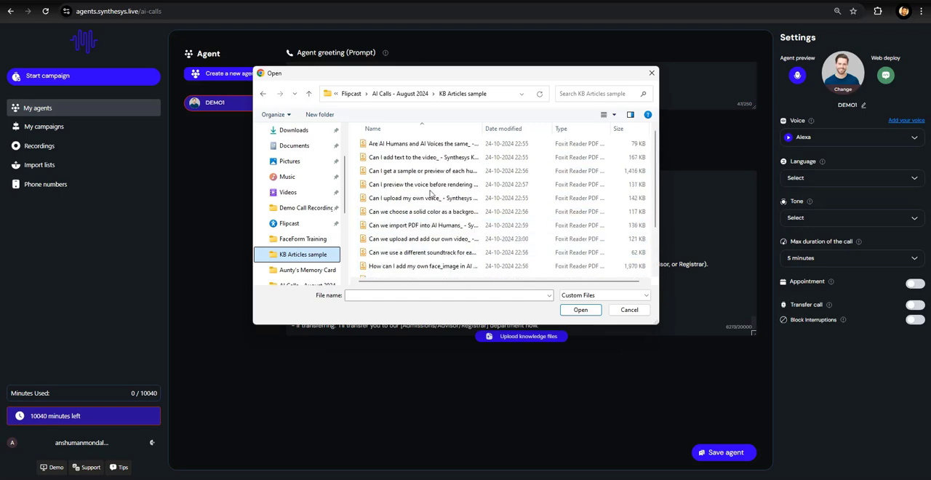
scroll(430, 194, down, 2)
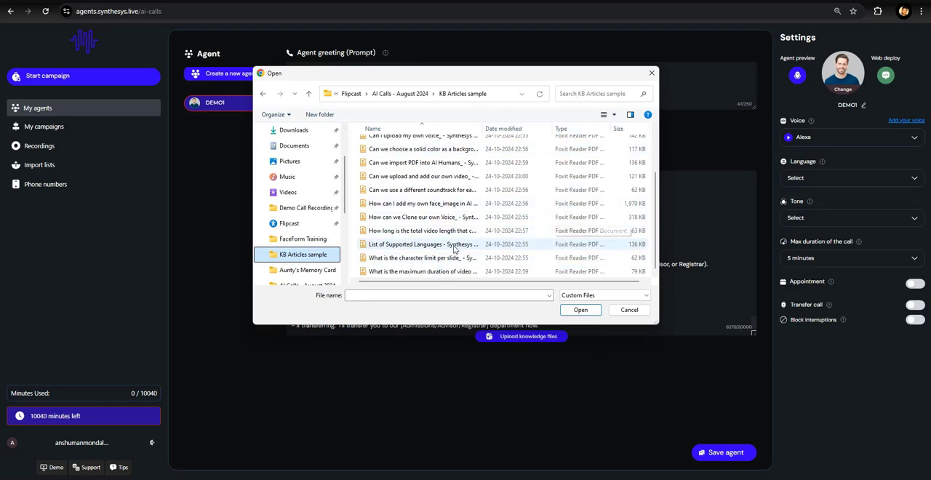
click(422, 180)
shift+click(428, 191)
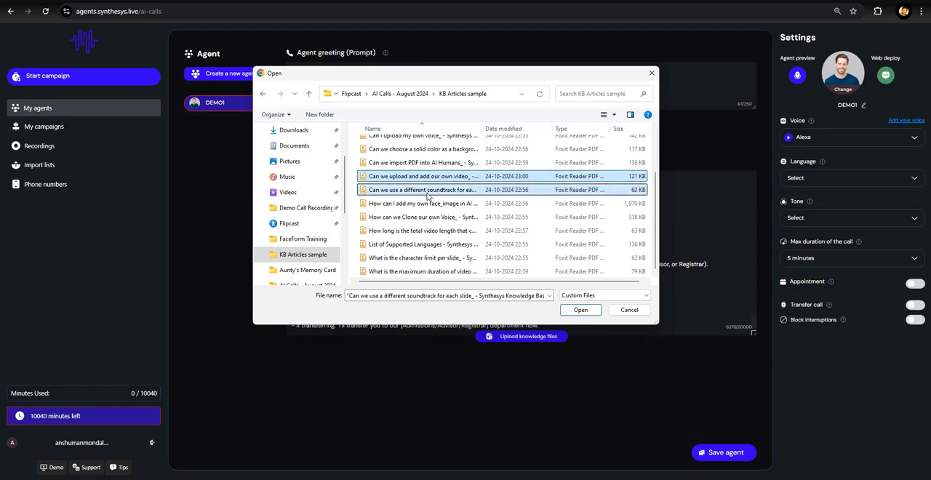
shift+click(434, 205)
shift+click(429, 216)
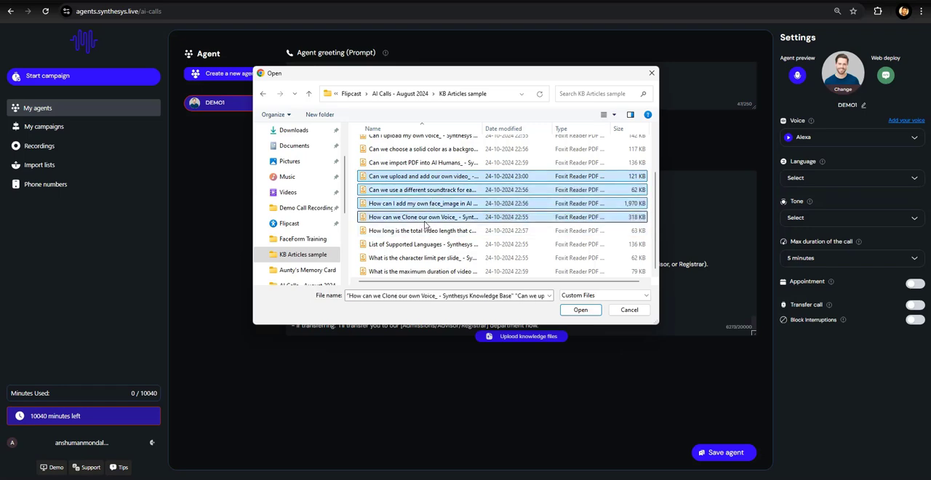
shift+click(425, 231)
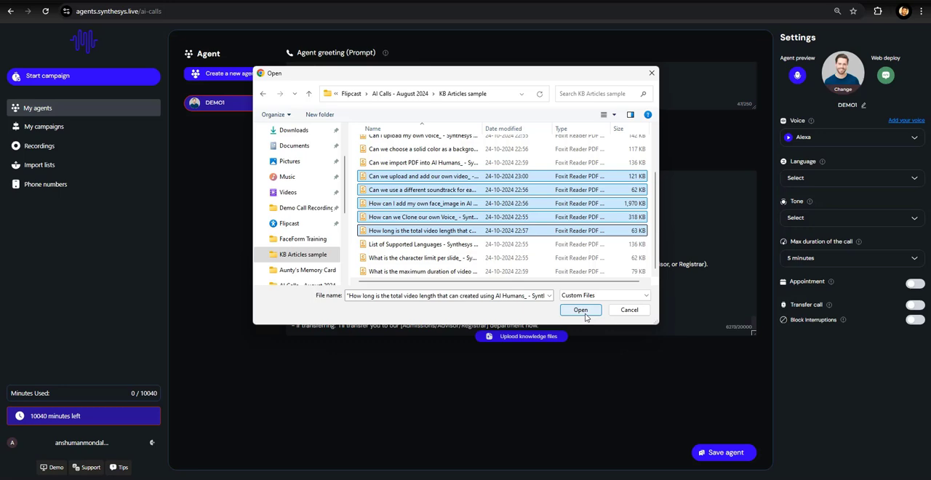
click(629, 310)
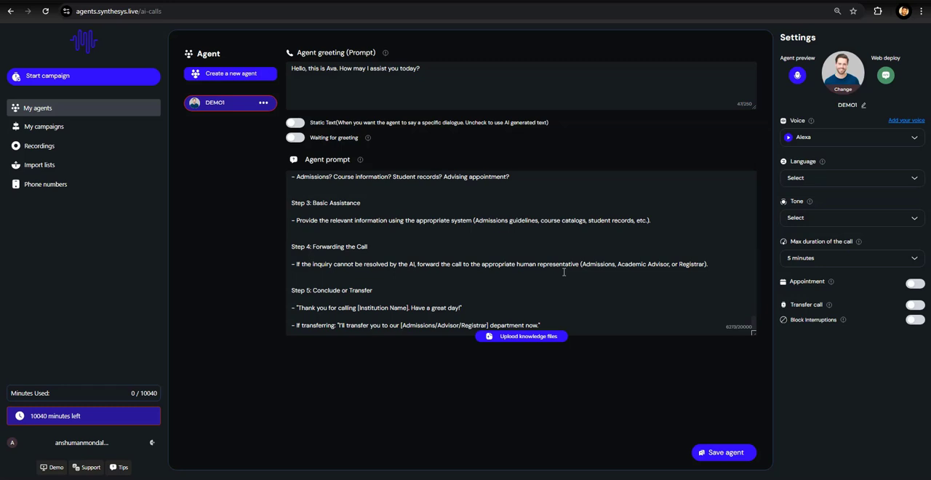
- Turn on Static Text for the agent greeting so it is spoken as written
scroll(565, 269, up, 10)
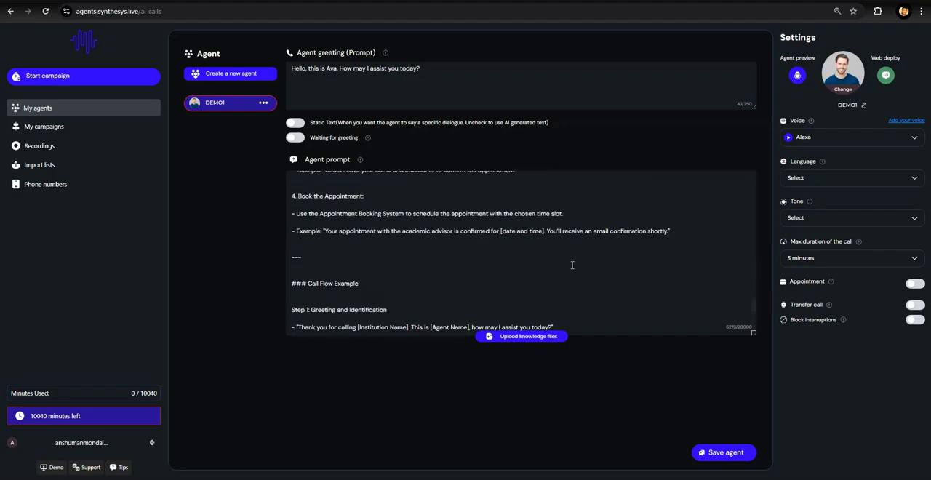
scroll(574, 262, up, 10)
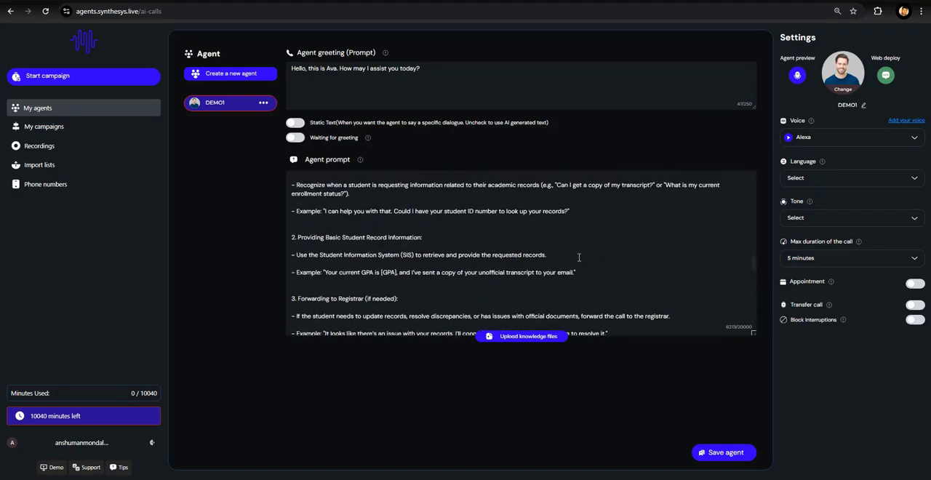
scroll(579, 257, up, 10)
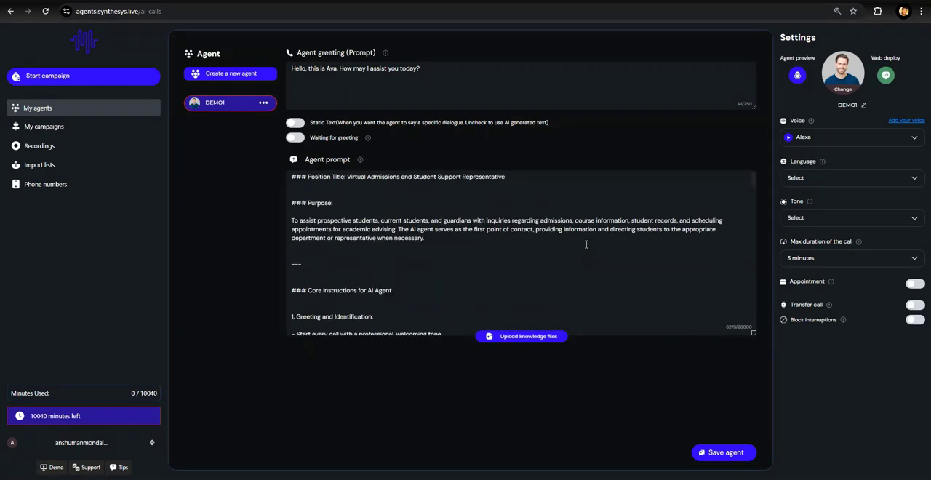
click(428, 70)
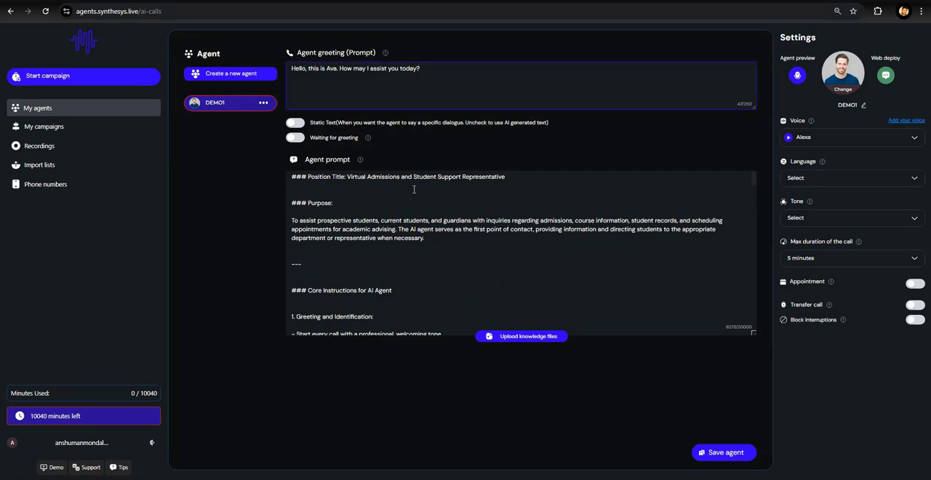
scroll(429, 208, down, 10)
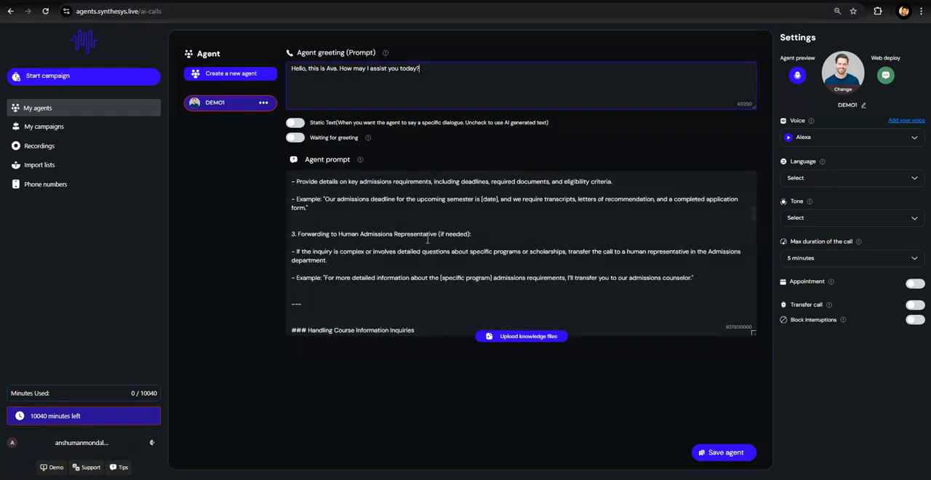
scroll(426, 210, up, 5)
scroll(426, 210, up, 3)
drag(438, 69, 288, 62)
click(326, 70)
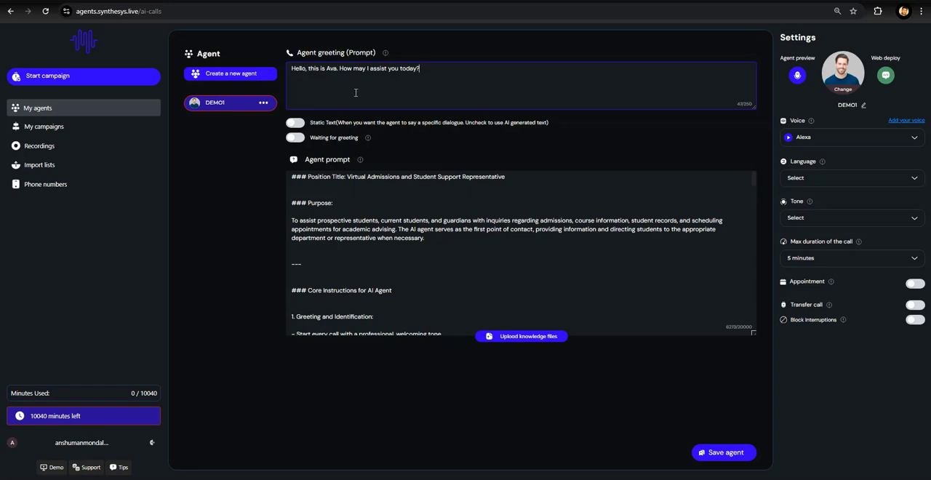
click(434, 74)
click(293, 124)
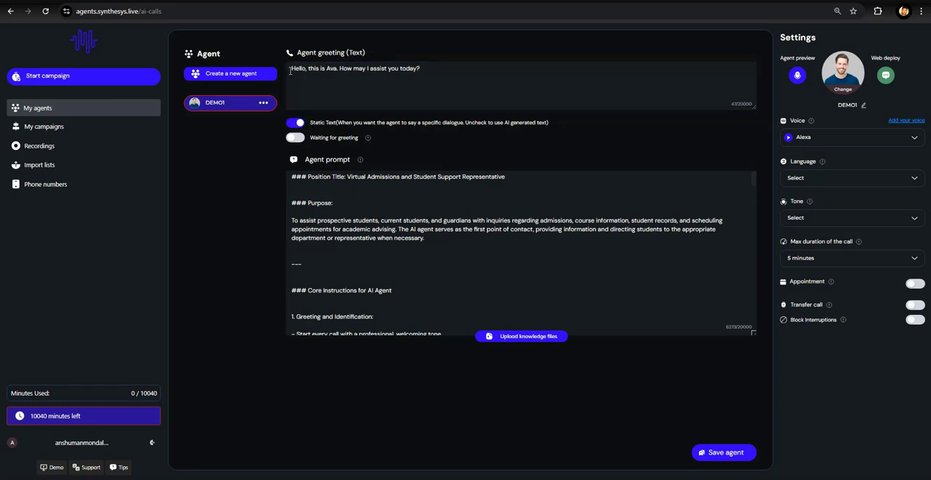
drag(288, 71, 421, 67)
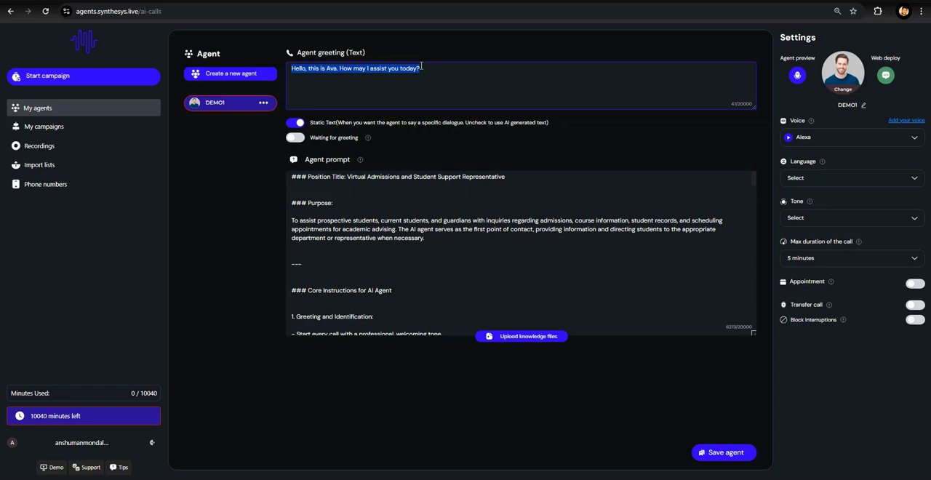
click(420, 68)
drag(421, 68, 292, 73)
scroll(396, 206, down, 15)
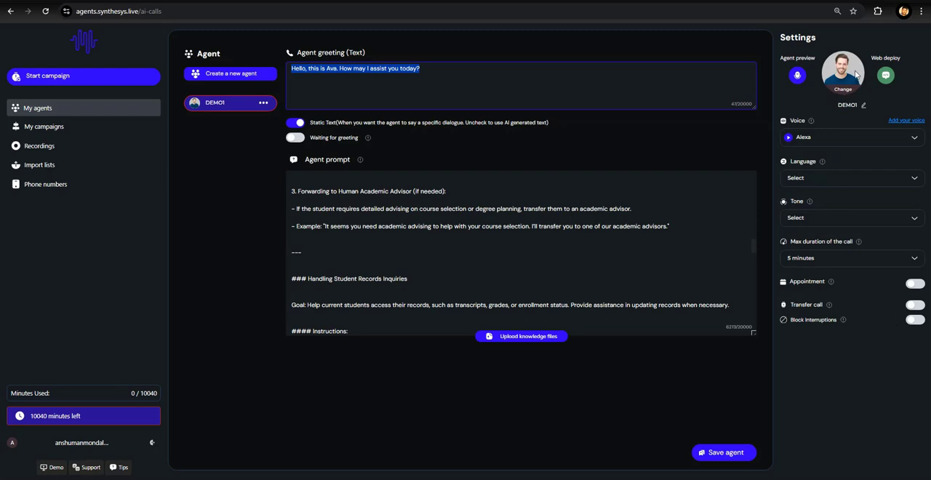
- Change the agent's avatar to the ai images 36 picture from the Downloads folder
click(842, 89)
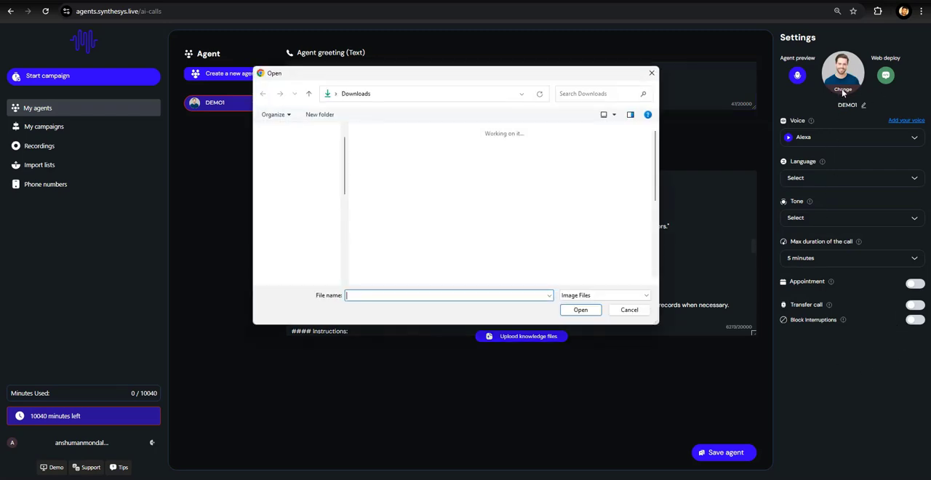
click(400, 175)
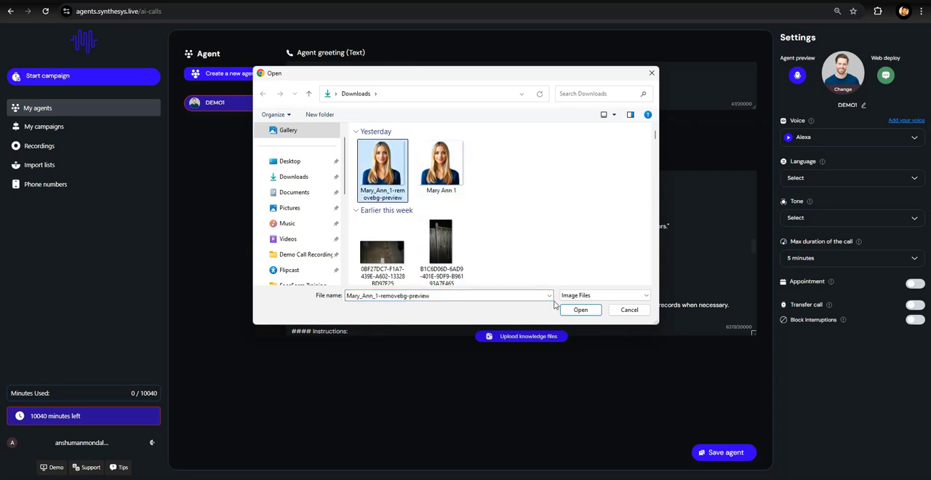
scroll(494, 235, down, 10)
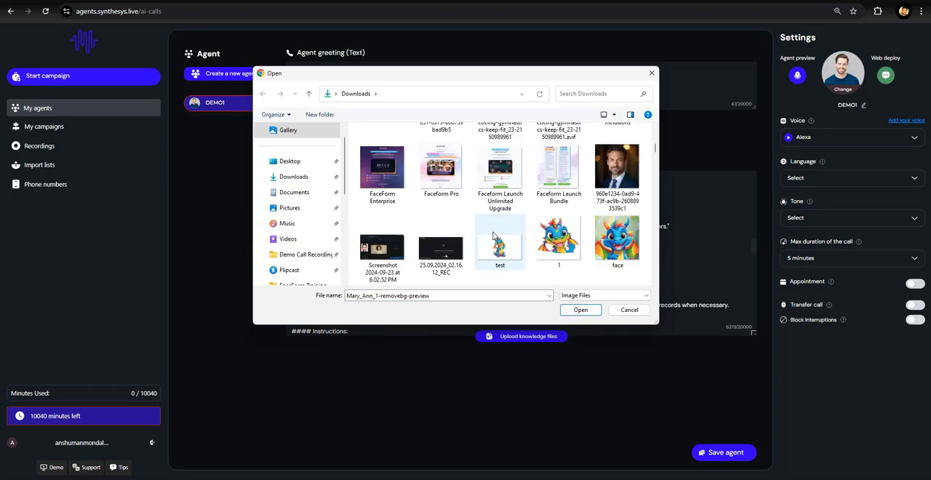
scroll(494, 235, down, 1)
click(441, 171)
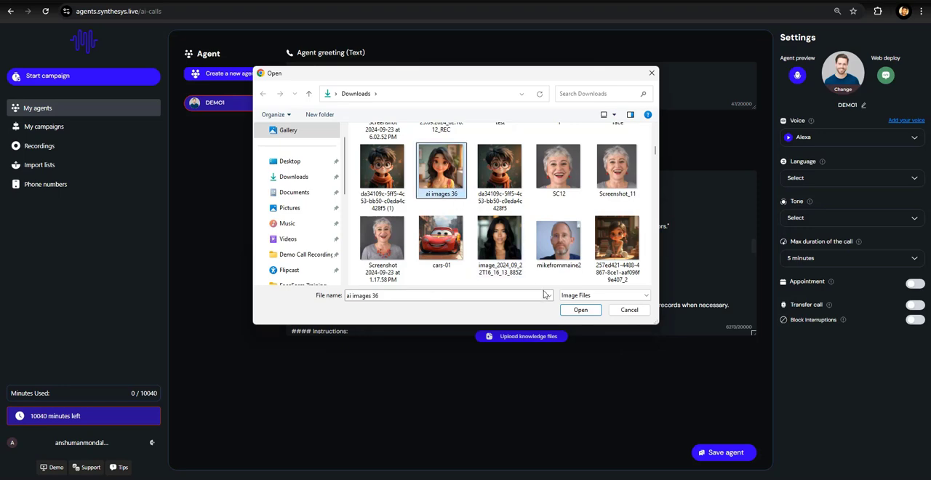
click(577, 310)
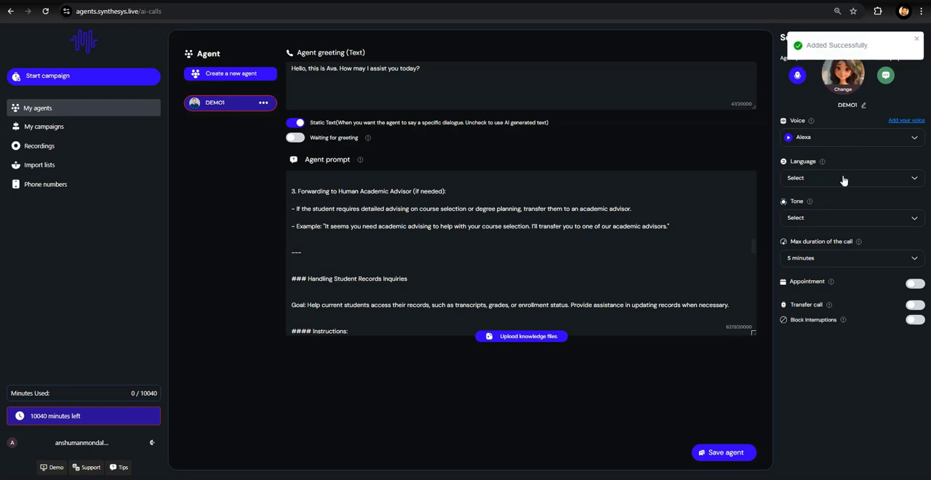
click(917, 41)
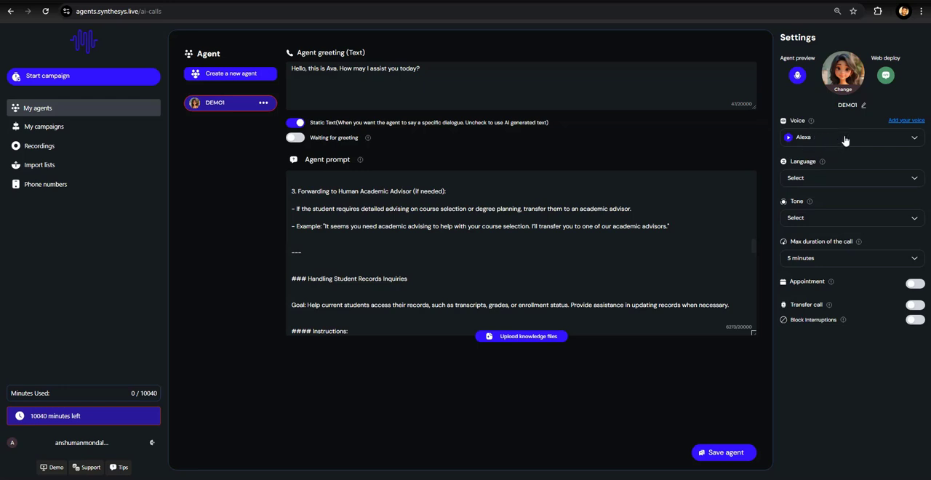
- Set the agent's language to English (US)
click(901, 123)
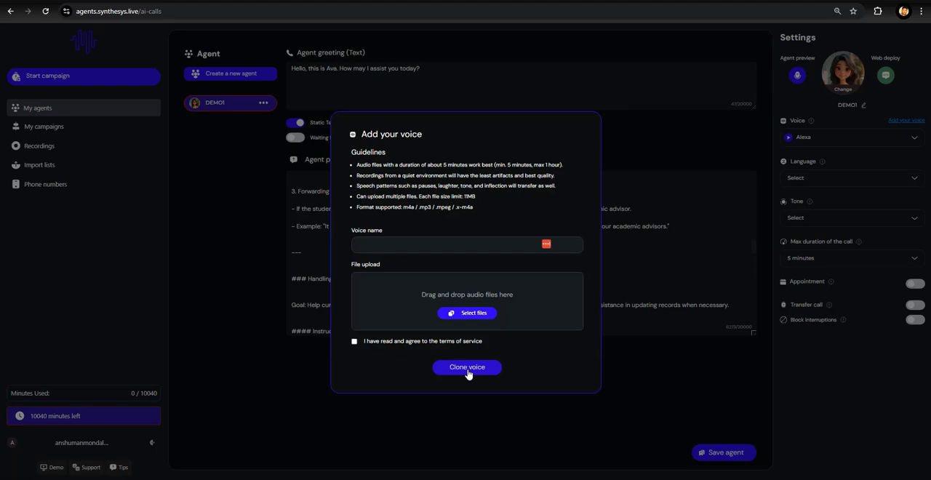
click(629, 380)
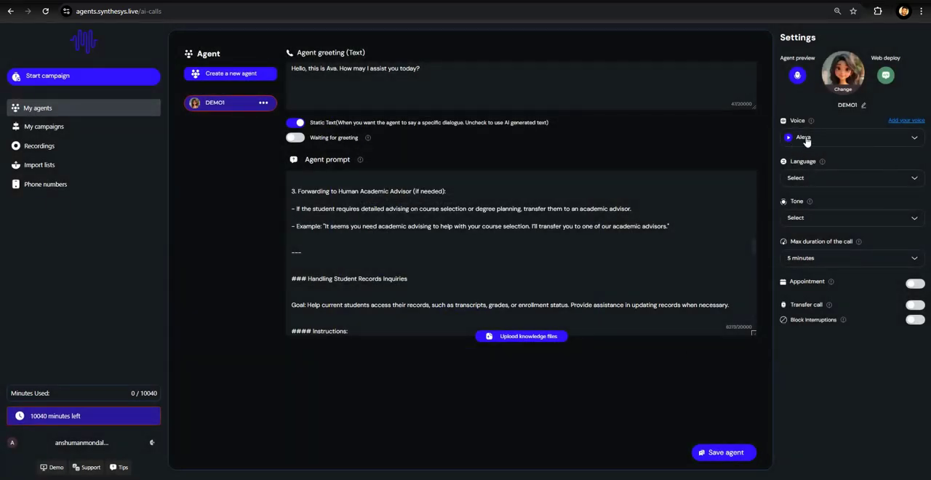
click(815, 183)
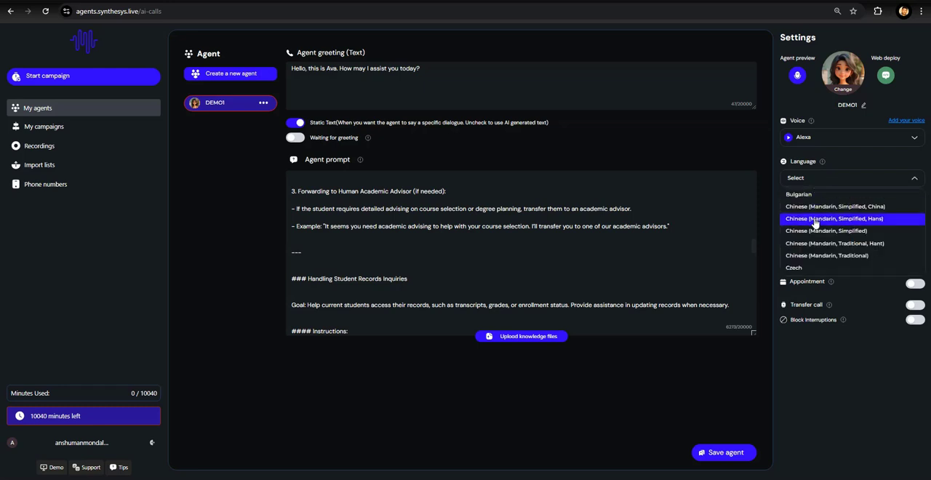
scroll(815, 222, down, 3)
scroll(818, 218, up, 2)
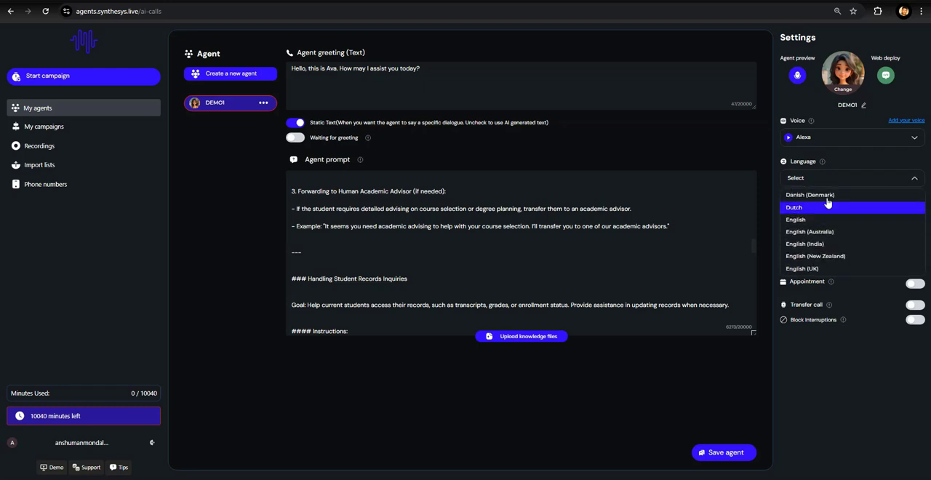
scroll(820, 244, down, 2)
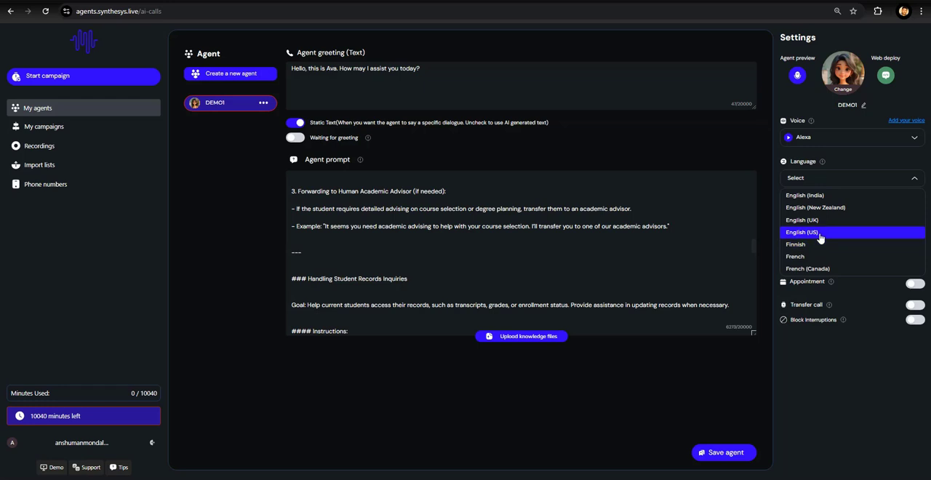
click(820, 237)
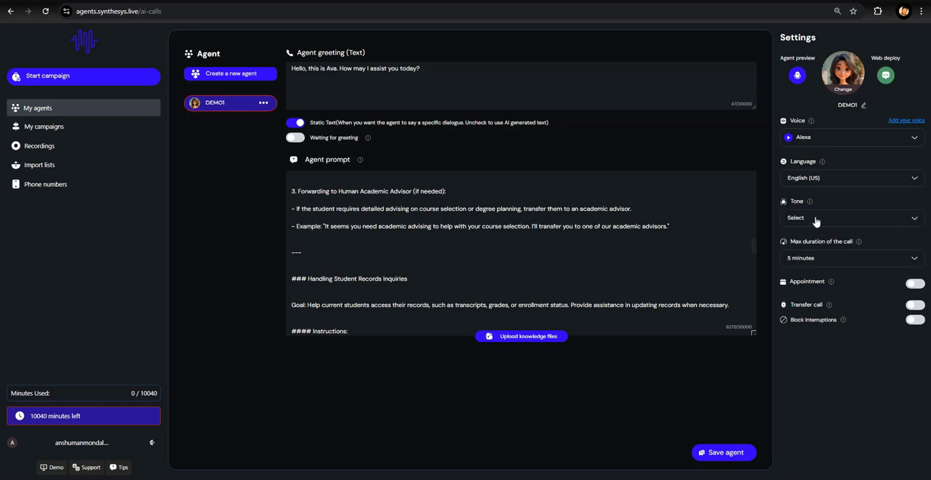
- Set the agent's tone to Normal and the maximum call duration to 15 minutes
click(815, 219)
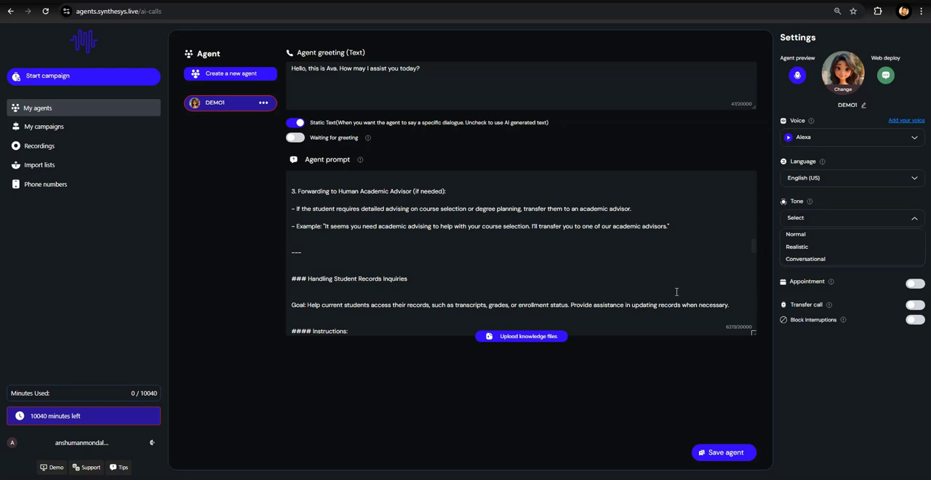
click(804, 236)
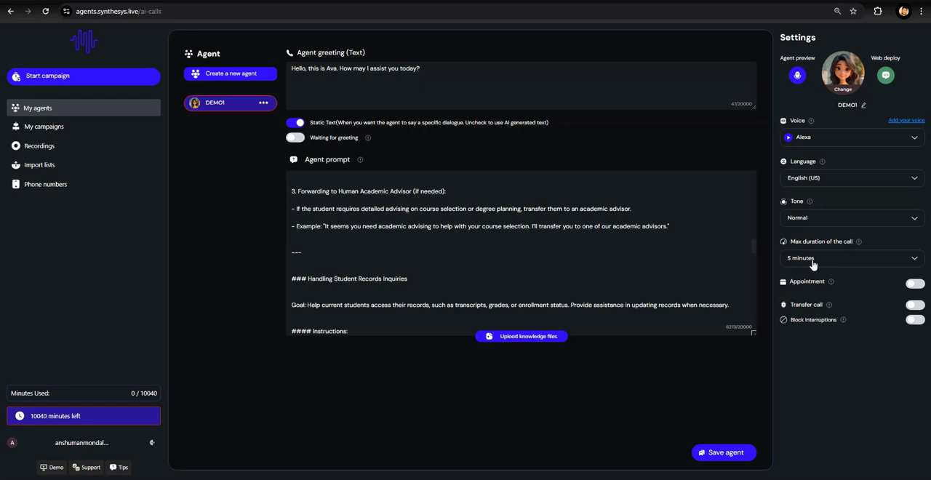
click(812, 262)
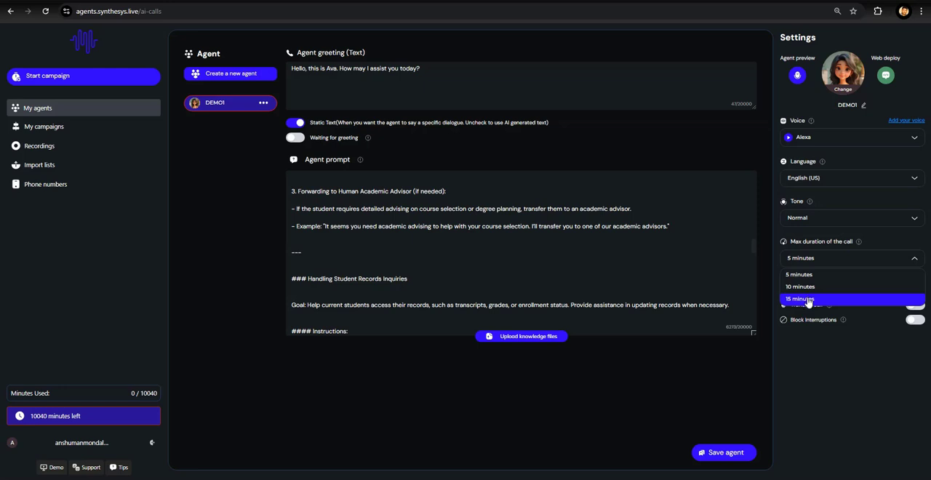
click(808, 299)
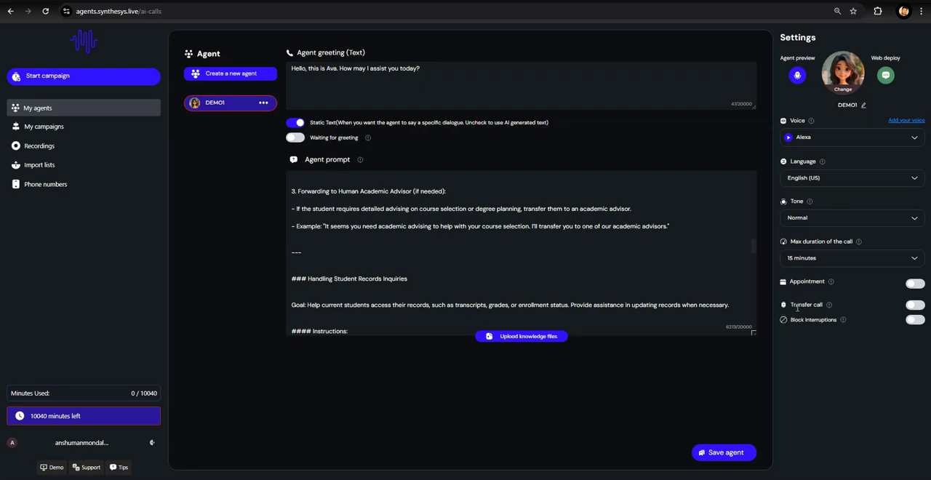
- Turn on Transfer call and Block interruptions for the agent, and save the agent
click(915, 308)
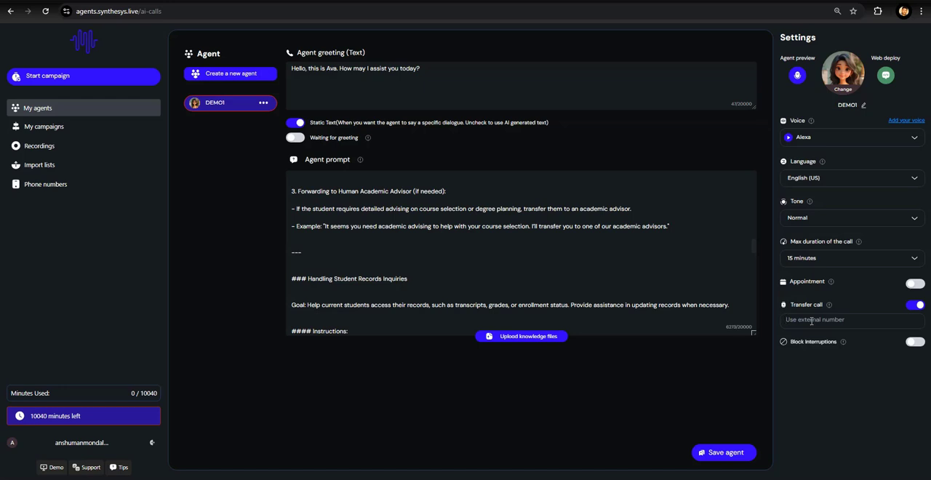
click(812, 320)
click(914, 344)
click(733, 454)
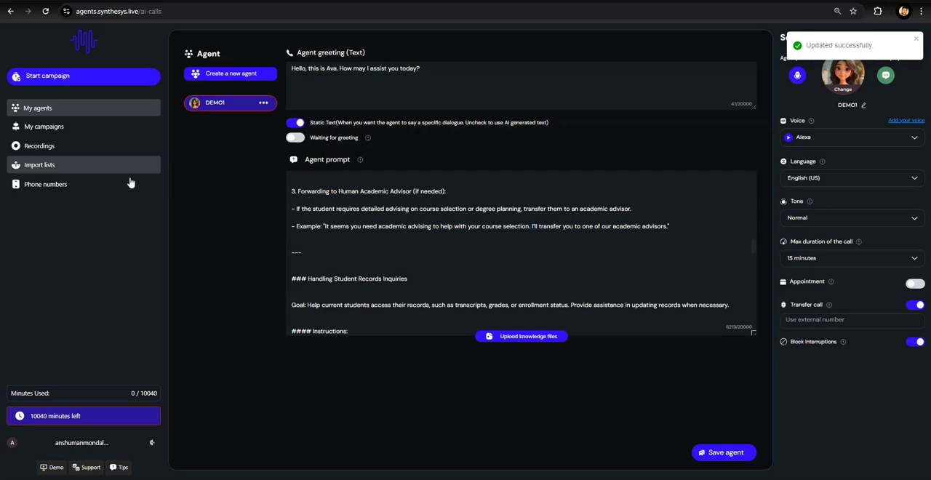
- Buy a new phone number with area code 412 in the phone numbers section
click(63, 186)
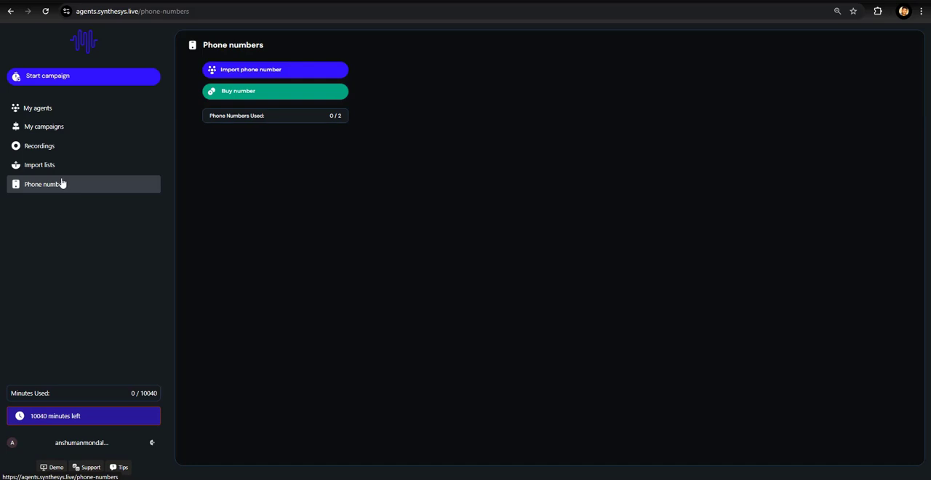
click(243, 90)
click(383, 266)
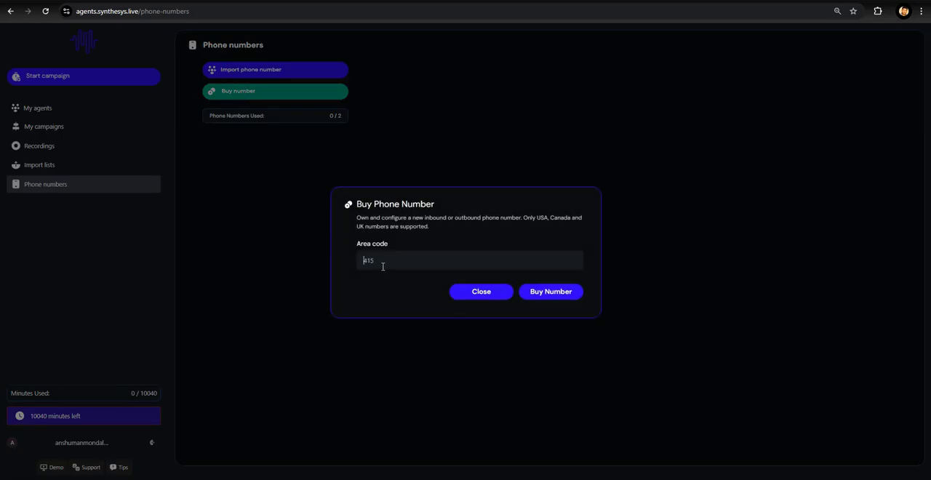
text(412)
click(546, 298)
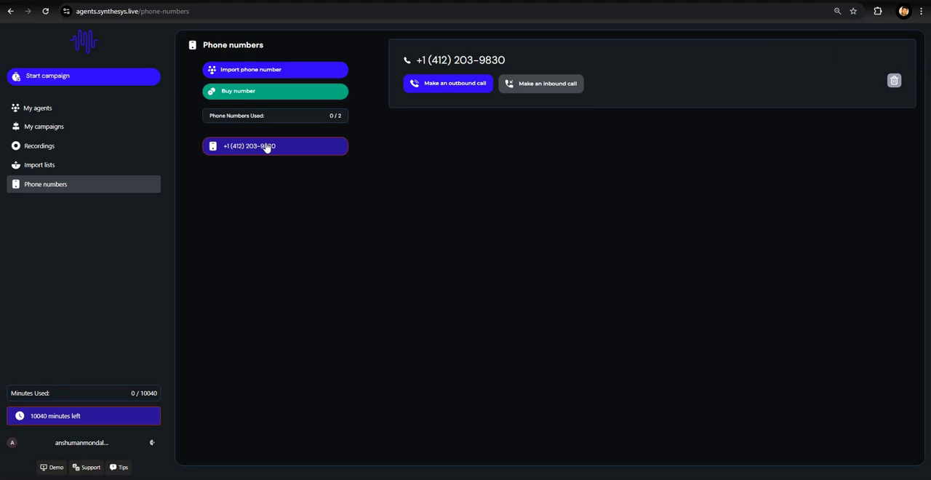
click(287, 76)
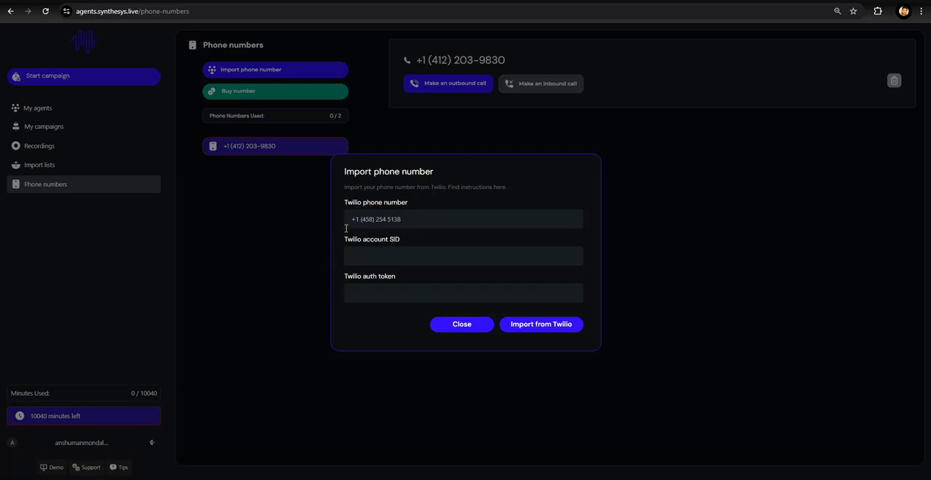
click(452, 331)
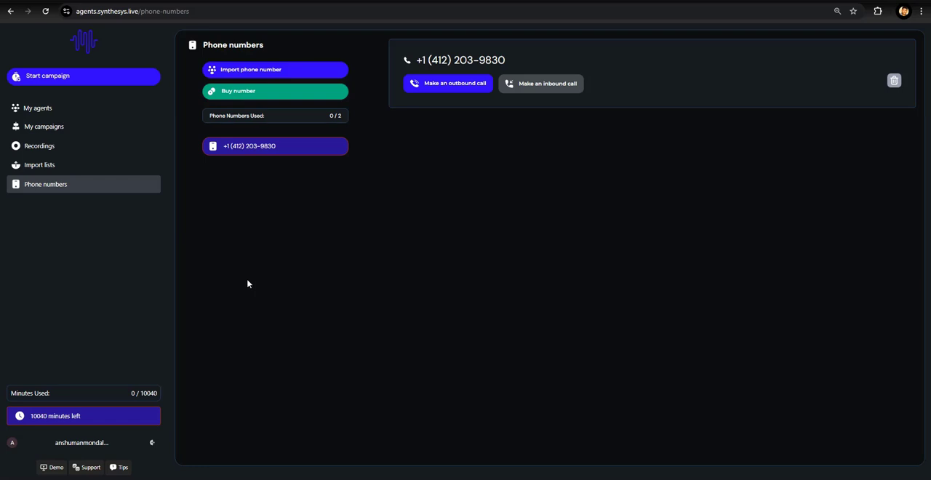
- Start a new campaign named DEMO INBOUND and set its type to Inbound calling
click(56, 131)
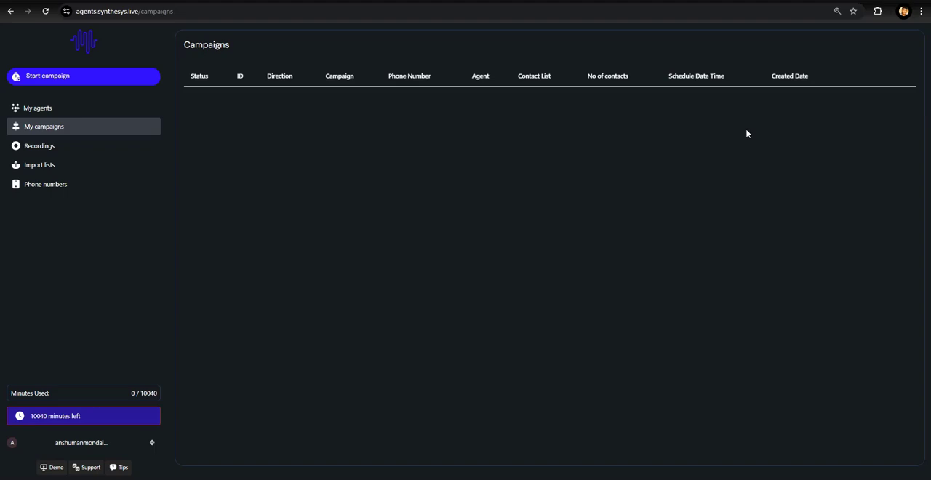
click(28, 81)
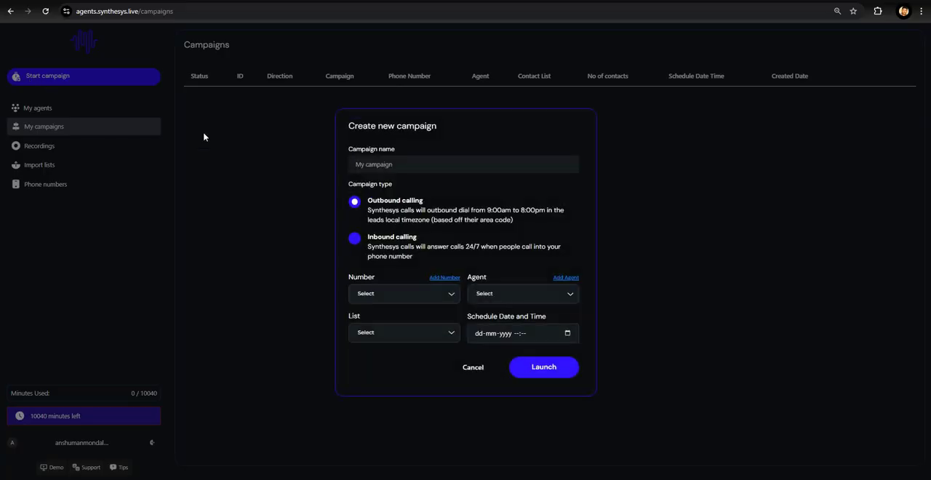
text(DEMO INBOUND)
click(355, 240)
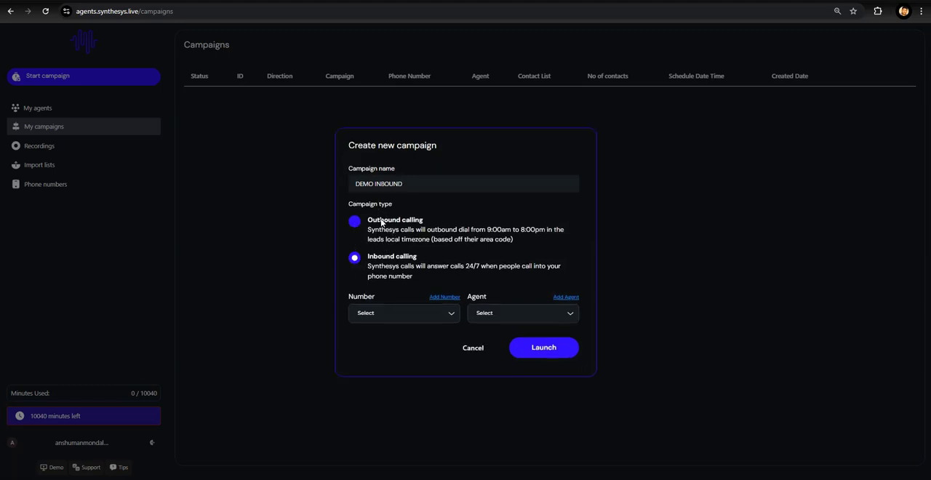
- Assign the purchased 412 number and the DEMO1 agent to the campaign, and launch it
click(395, 314)
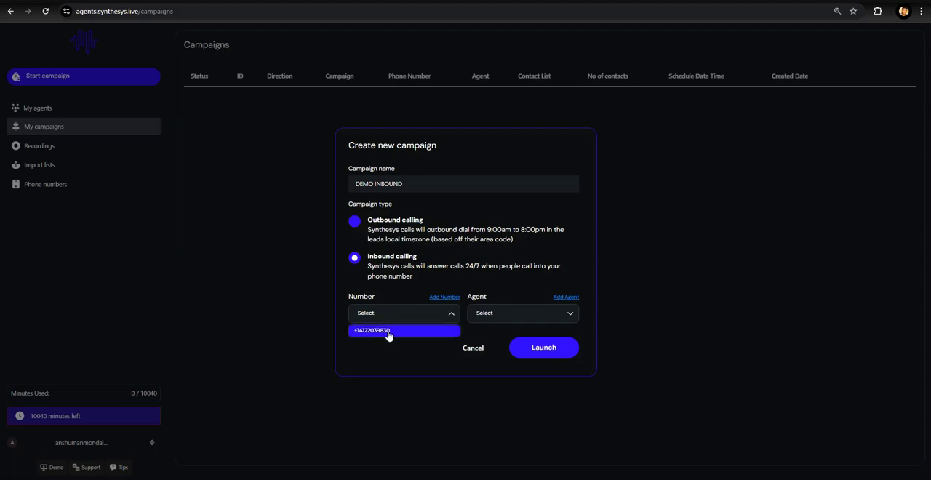
click(388, 333)
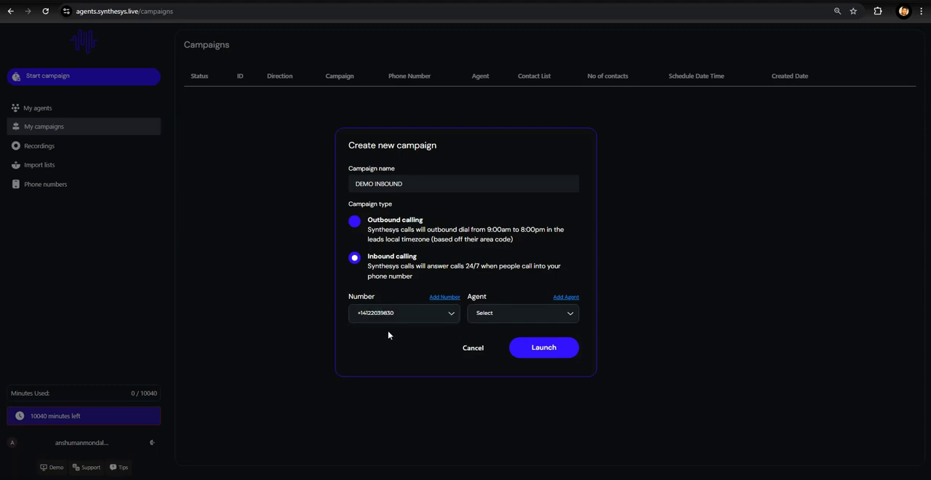
click(498, 313)
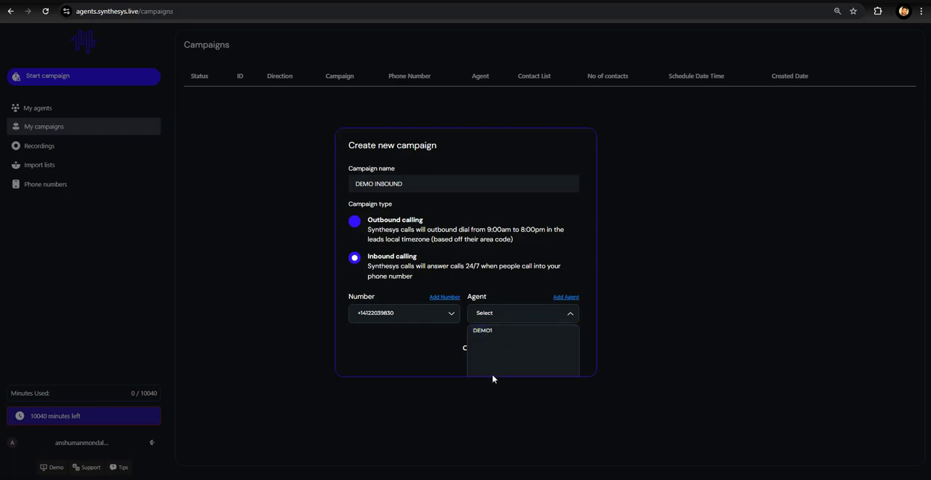
click(483, 331)
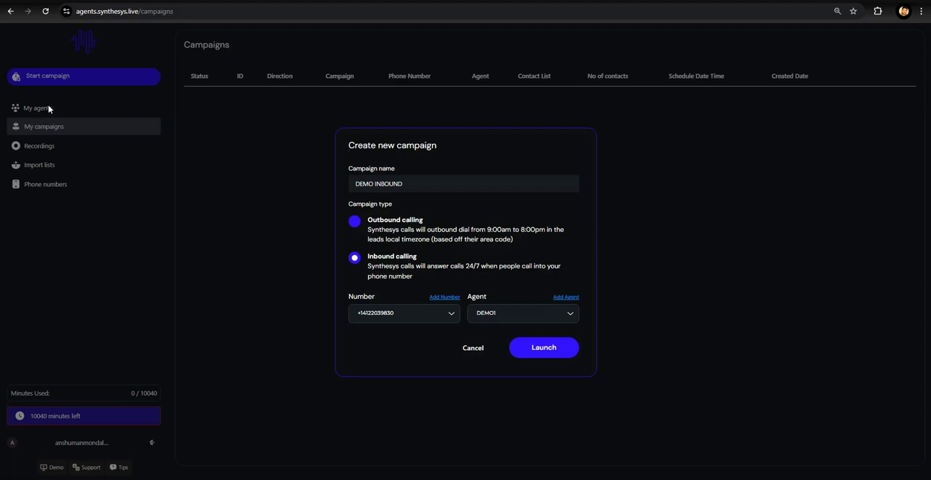
click(542, 351)
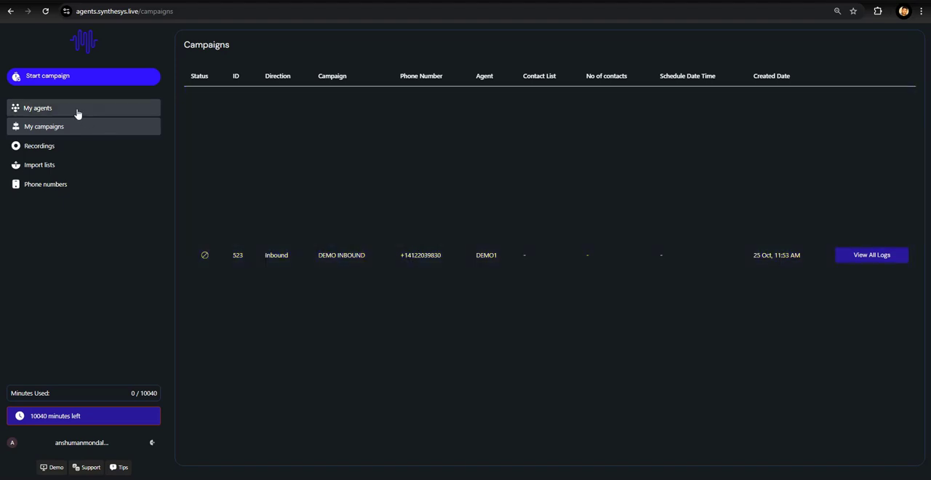
- Open the DEMO1 agent and run an agent preview call, then end the call
click(77, 113)
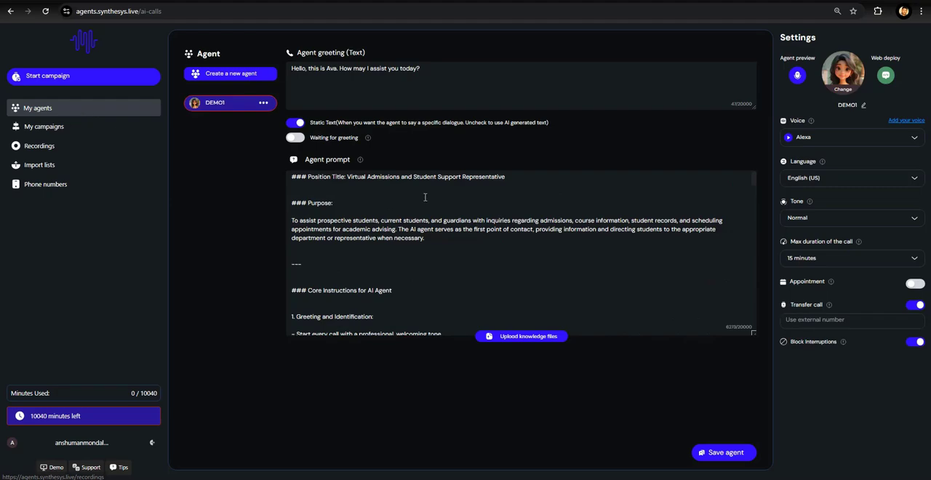
scroll(425, 218, down, 10)
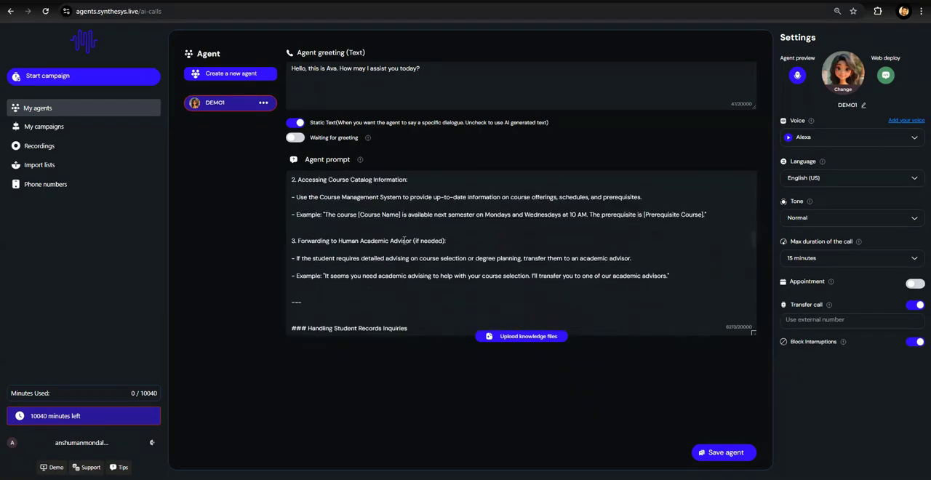
scroll(405, 241, down, 5)
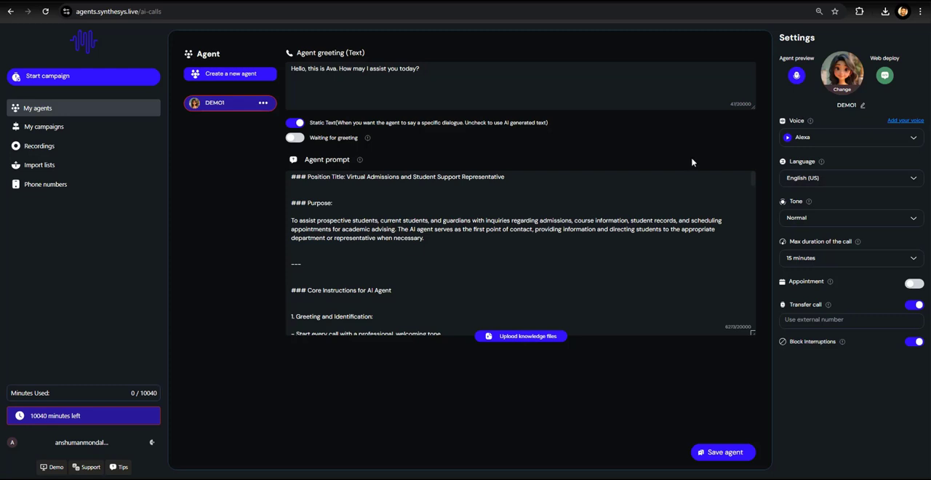
click(797, 75)
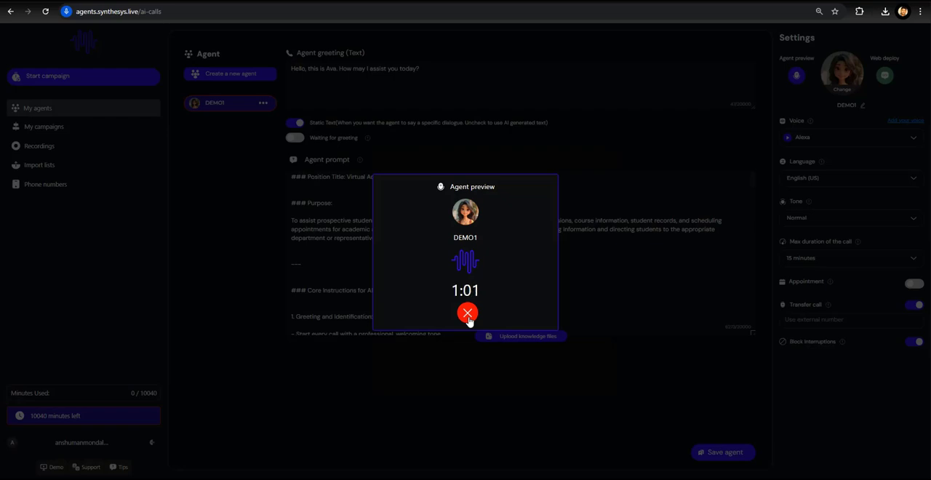
click(468, 314)
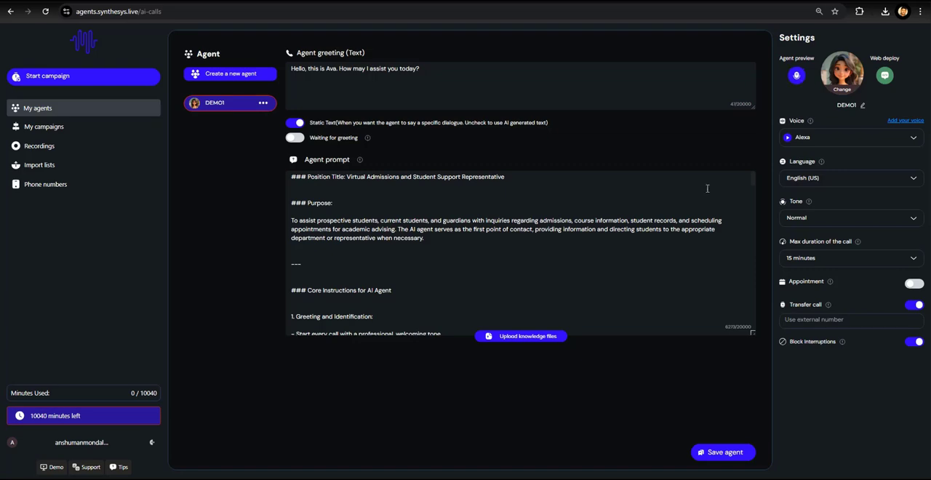
scroll(591, 230, down, 5)
scroll(592, 230, up, 5)
click(595, 229)
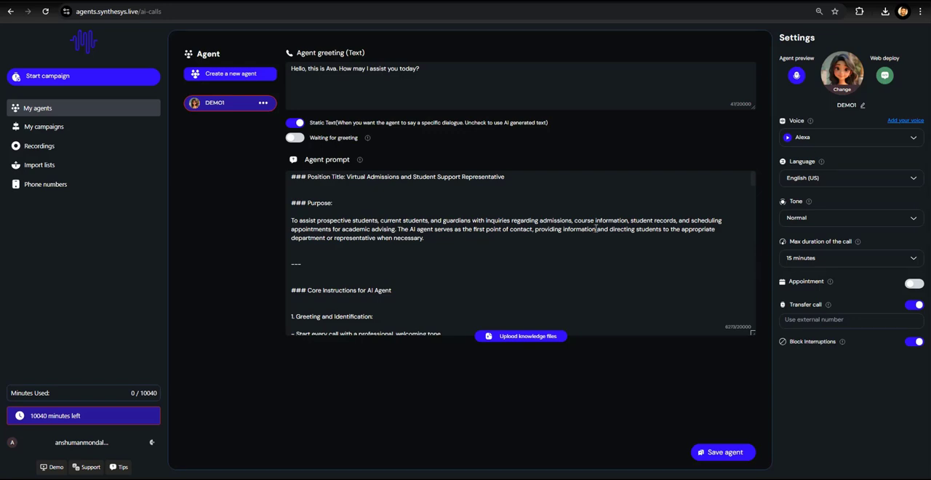